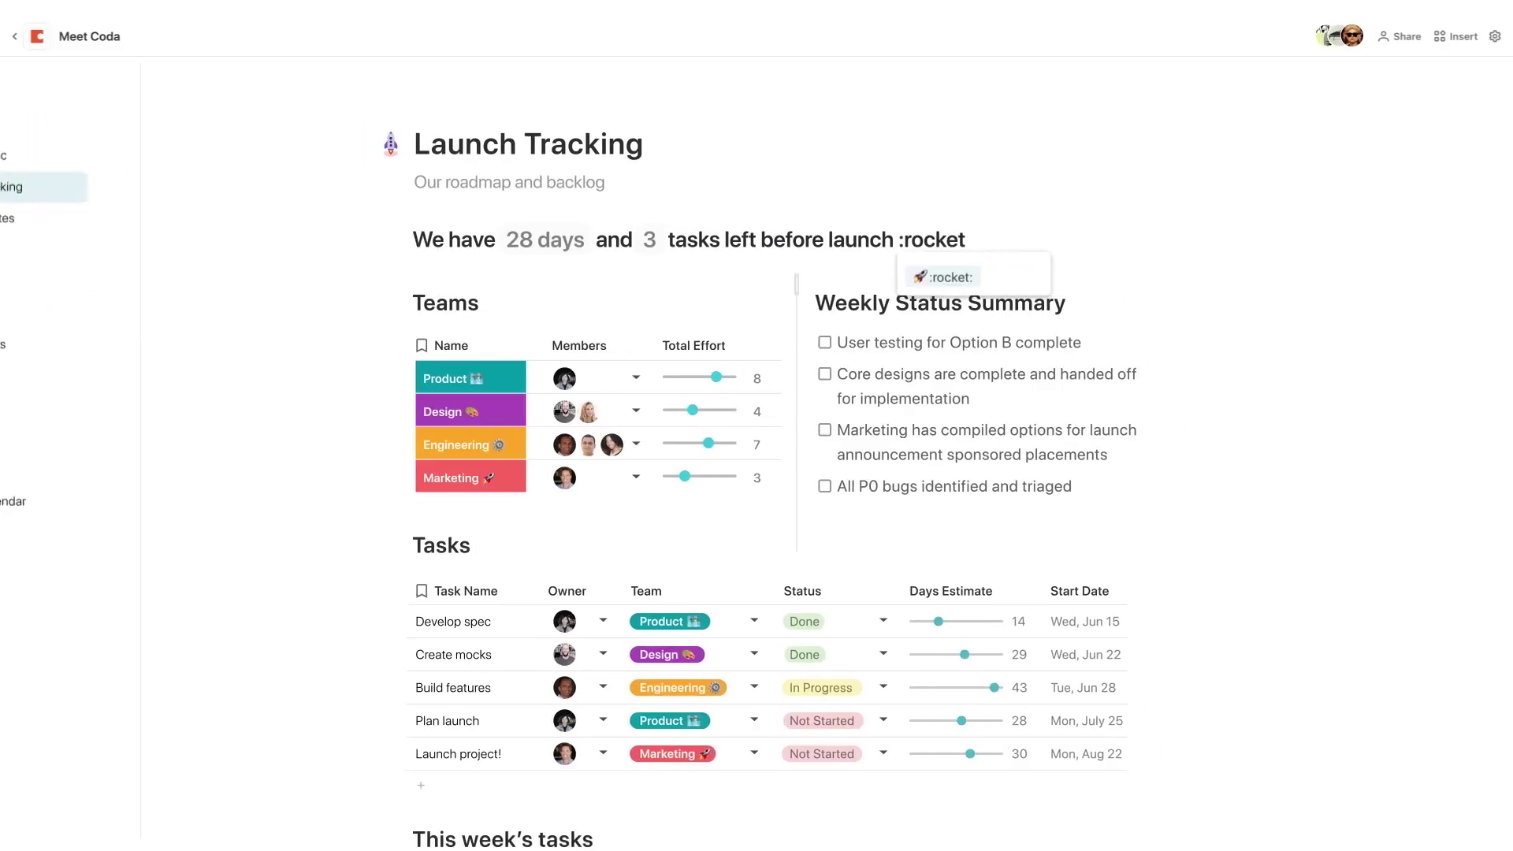
# Step: Mark Plan launch as In Progress and lower Build features' estimate from 43 to 23 days
pyautogui.click(815, 293)
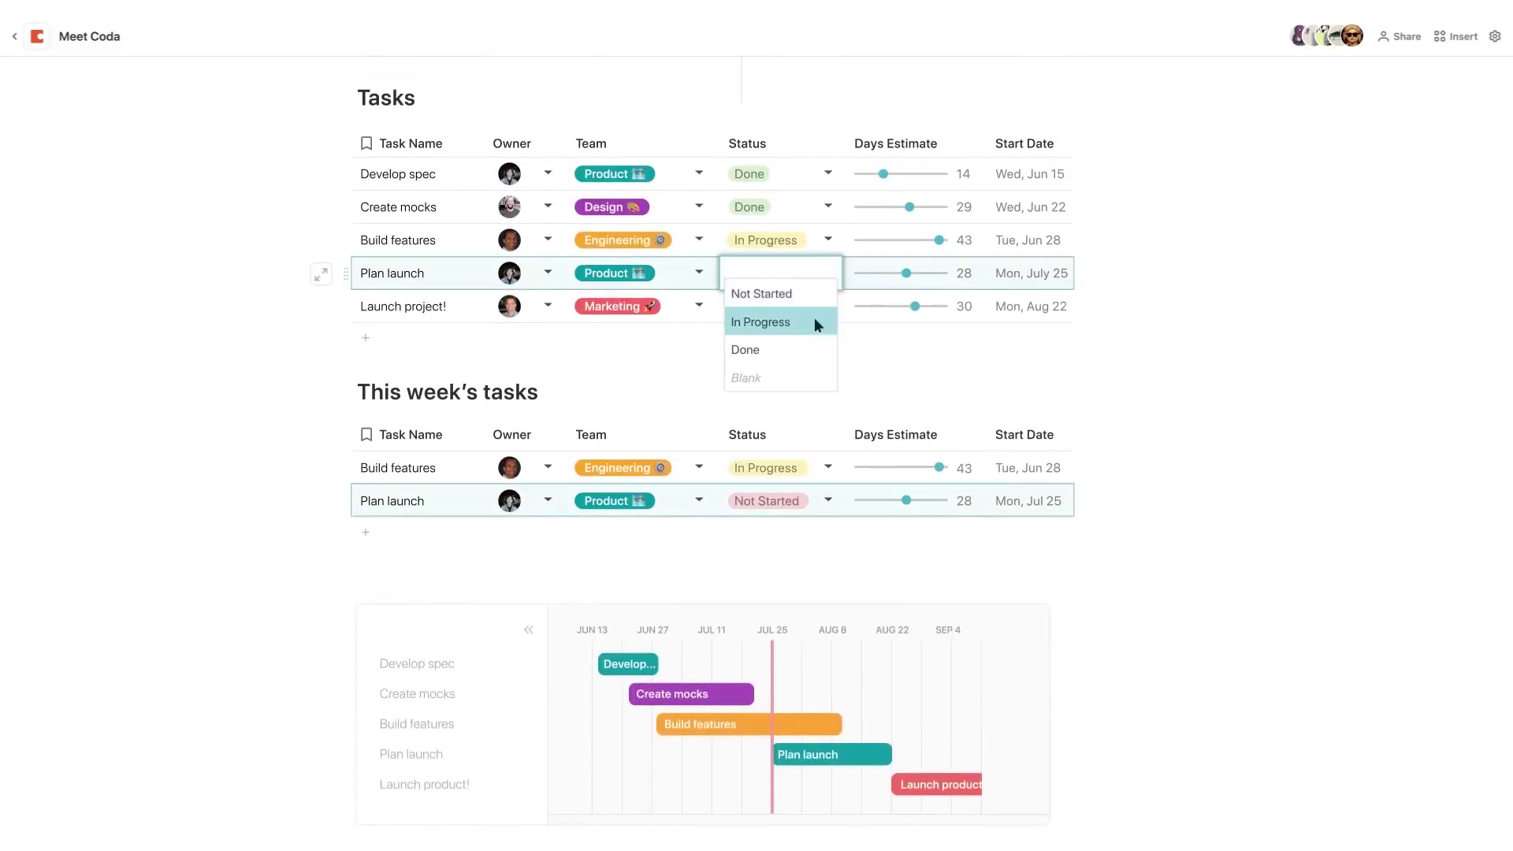
pyautogui.click(815, 320)
pyautogui.moveTo(938, 449)
pyautogui.mouseDown()
pyautogui.moveTo(916, 447)
pyautogui.moveTo(949, 439)
pyautogui.moveTo(912, 439)
pyautogui.mouseUp()
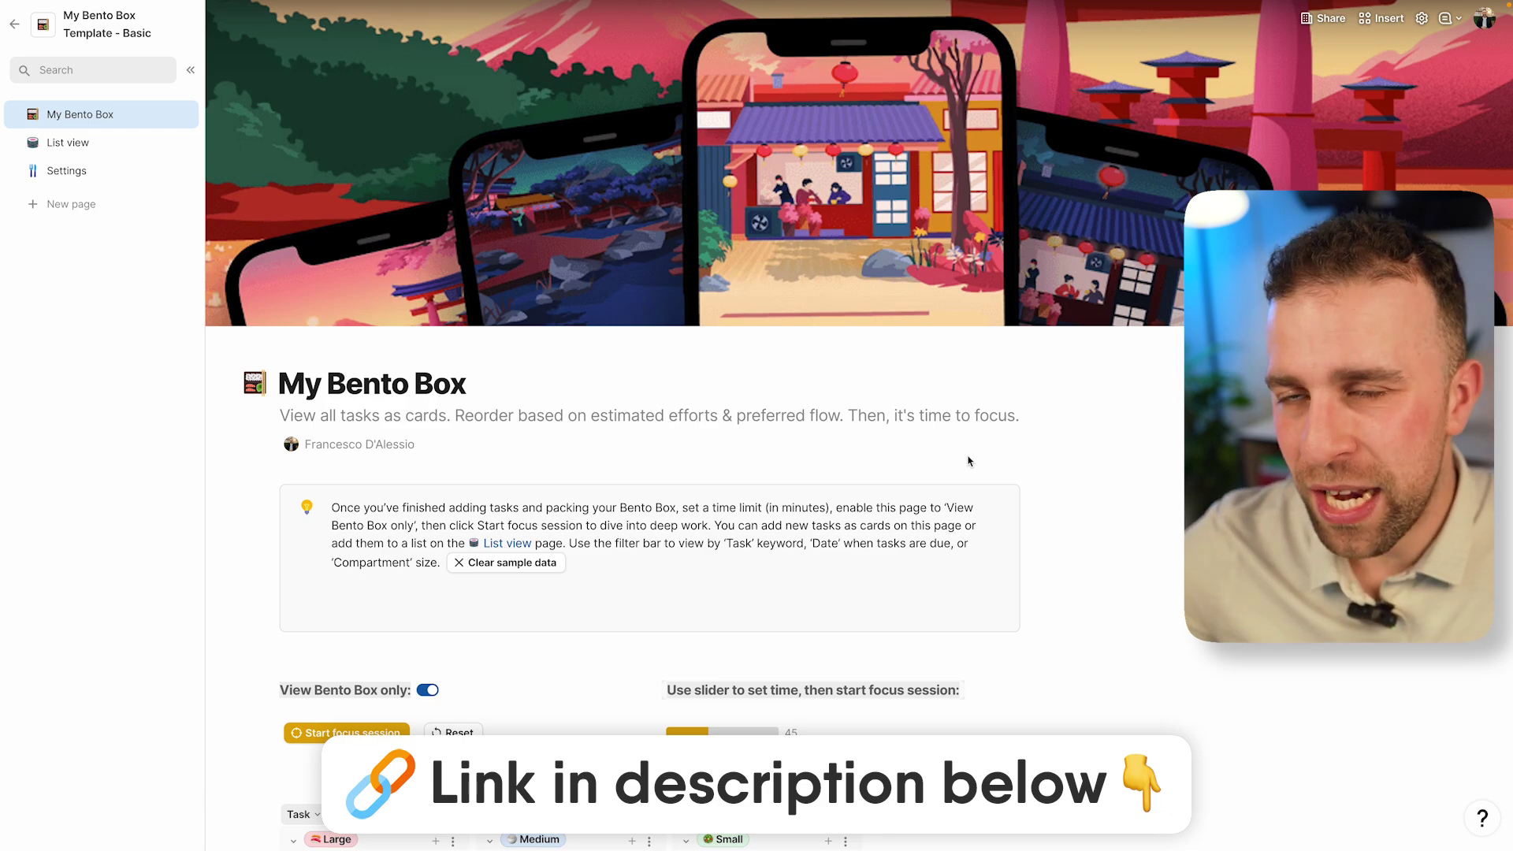
pyautogui.scroll(-2, 969, 461)
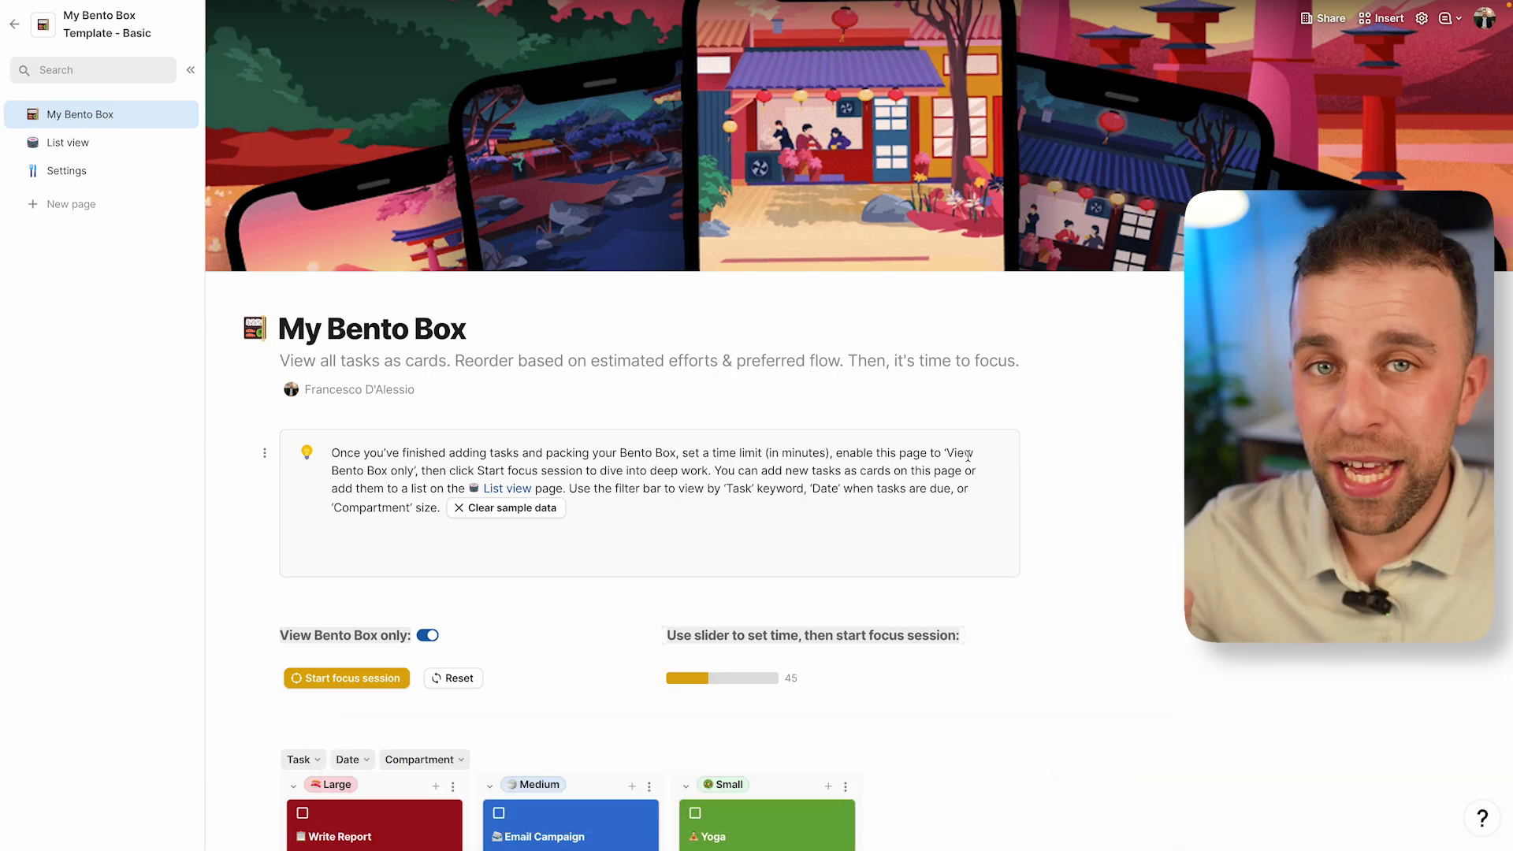
pyautogui.scroll(-3, 968, 457)
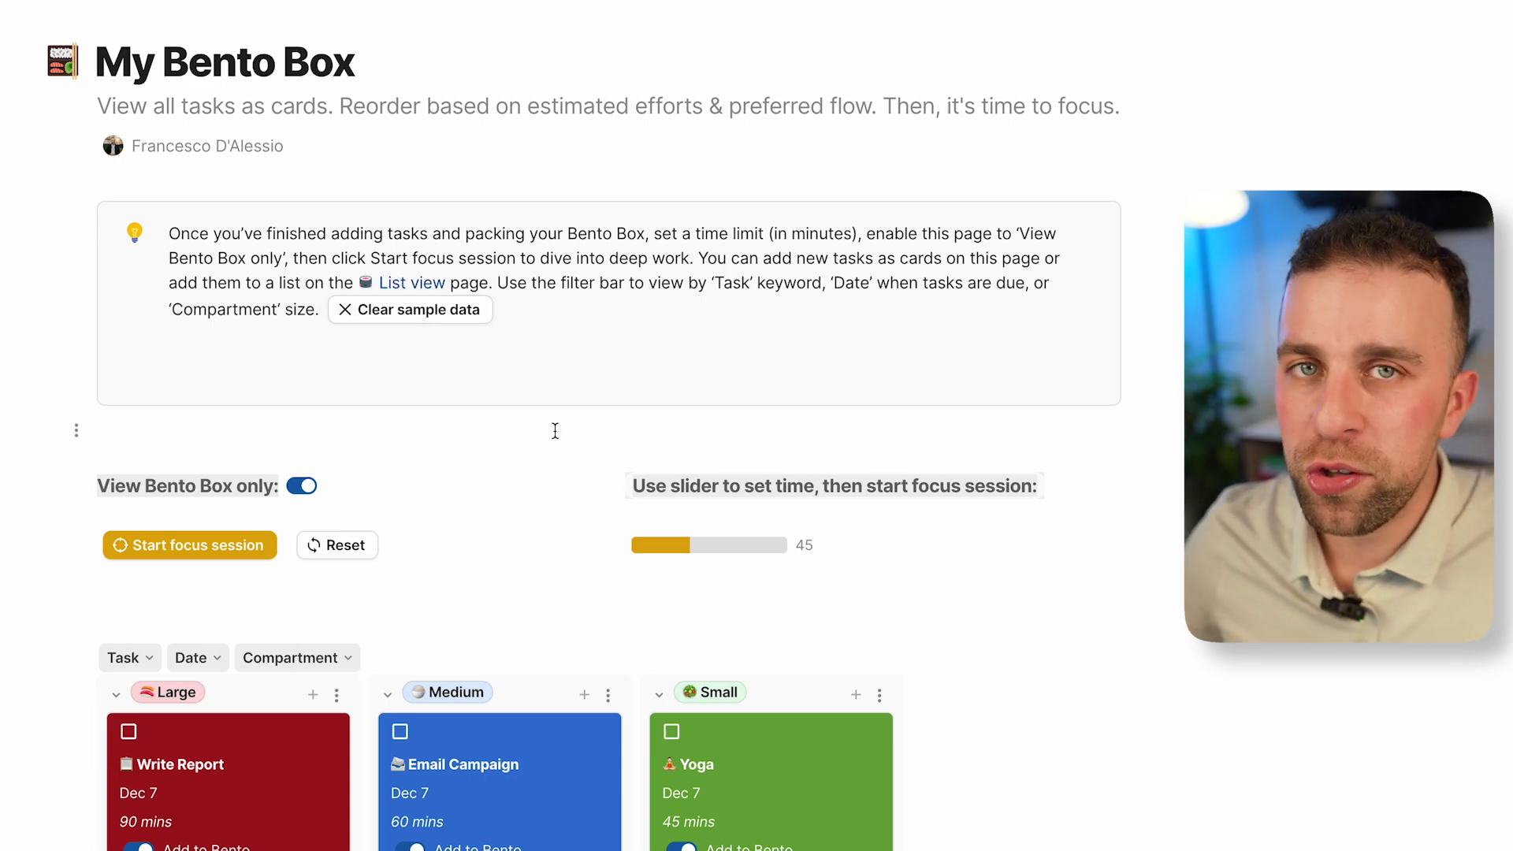
pyautogui.scroll(-2, 554, 431)
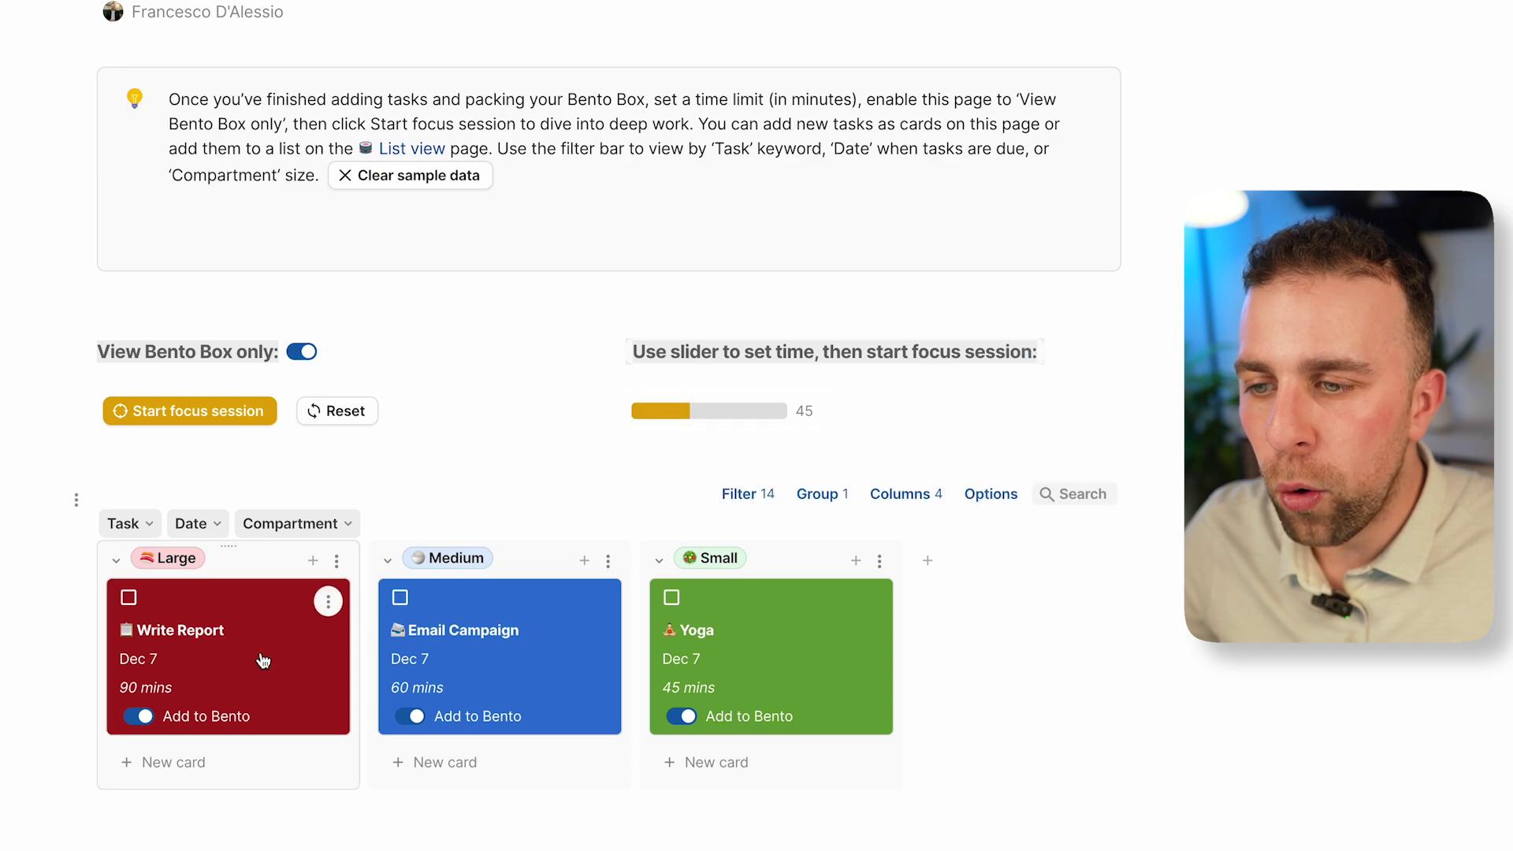
# Step: Raise the focus time limit from 45 to 90 minutes, start the session, then reset it
pyautogui.moveTo(692, 412); pyautogui.dragTo(747, 411)
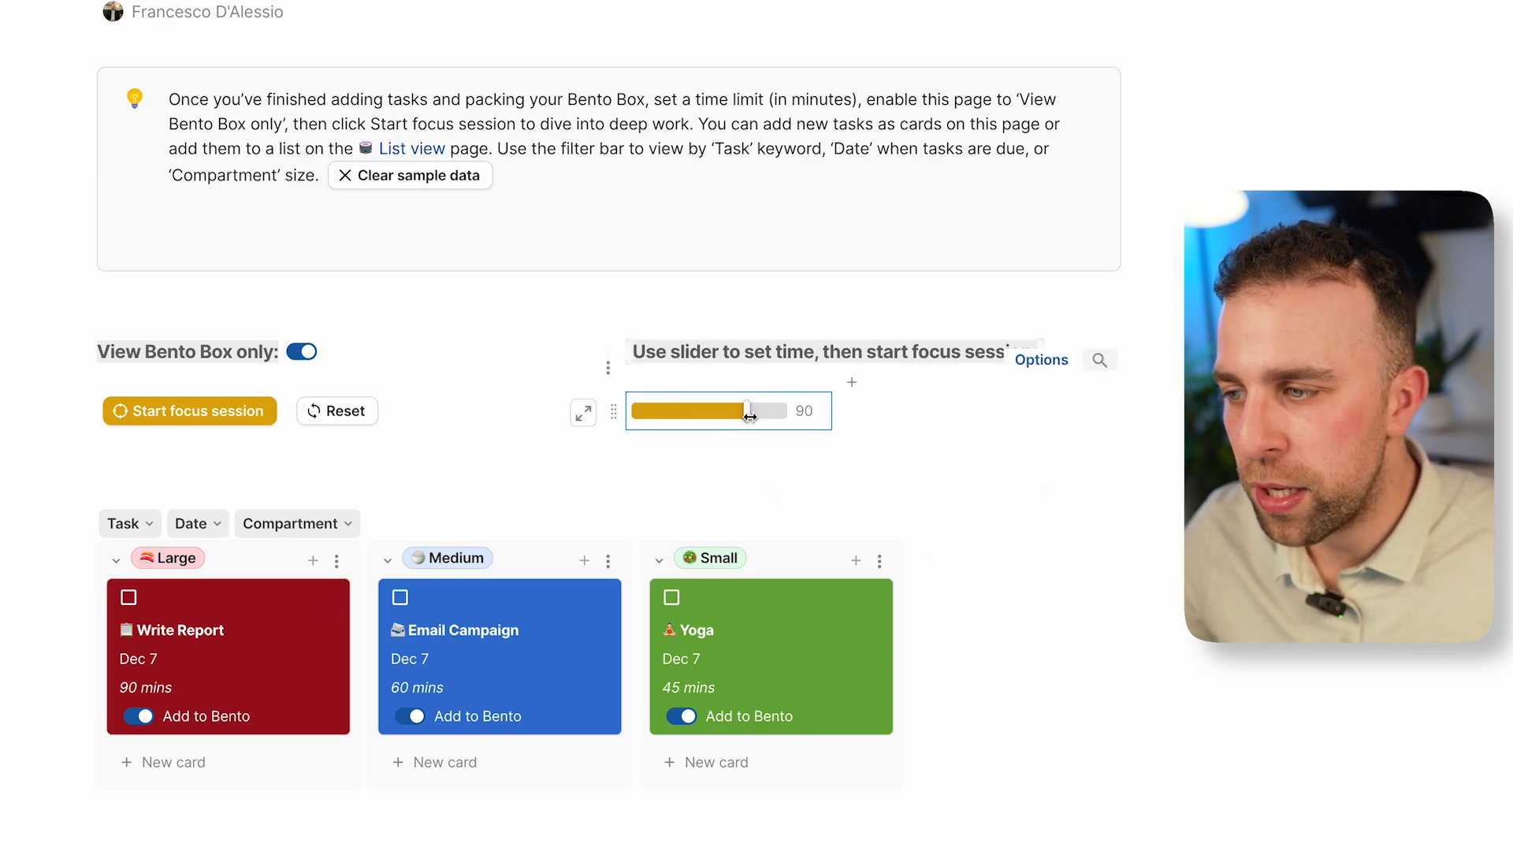
pyautogui.click(195, 413)
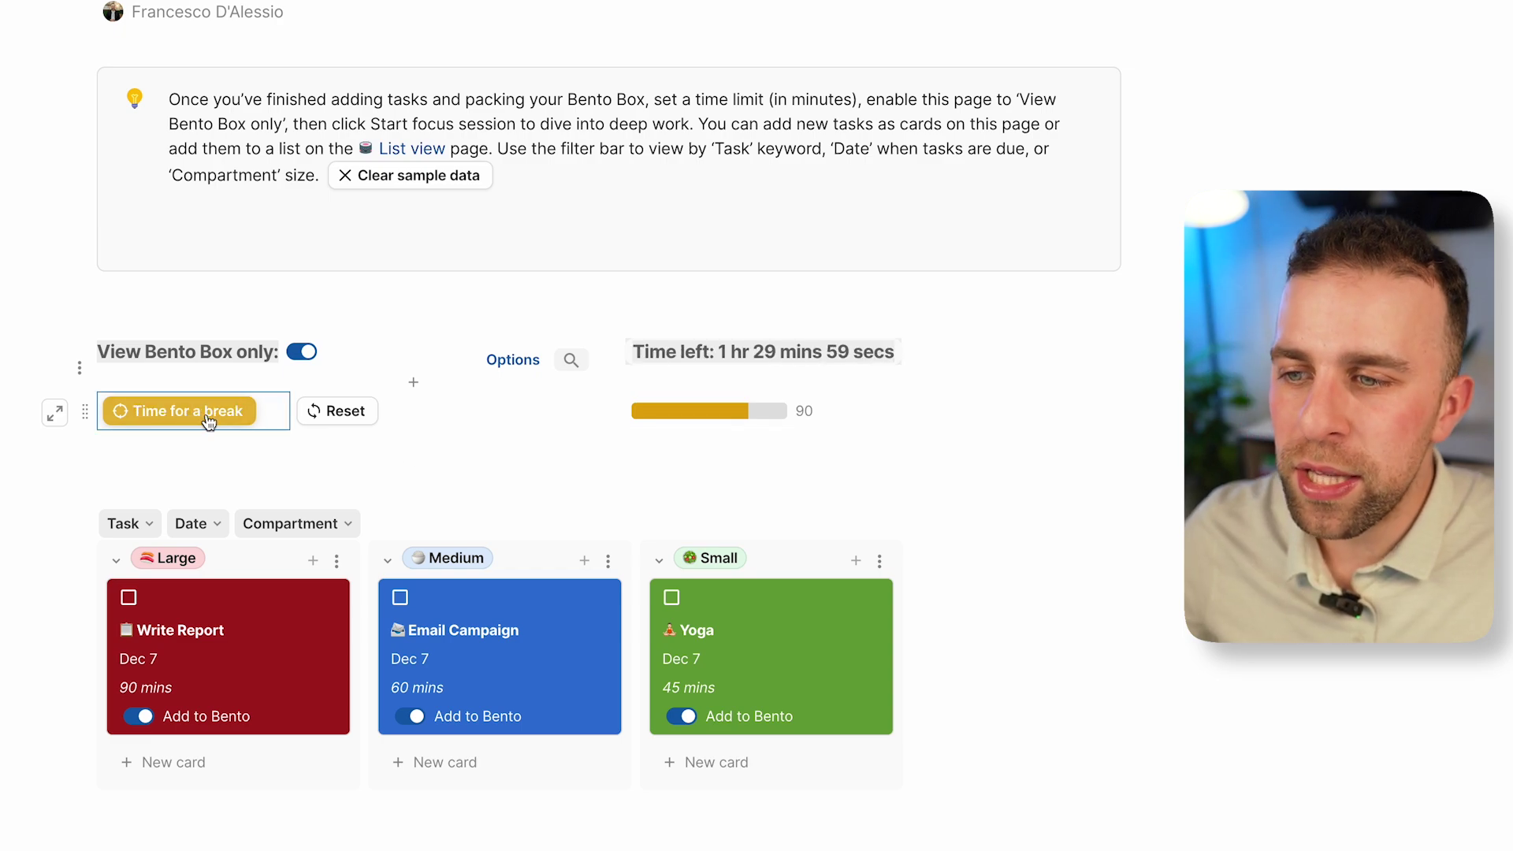
pyautogui.click(318, 423)
pyautogui.scroll(3, 363, 341)
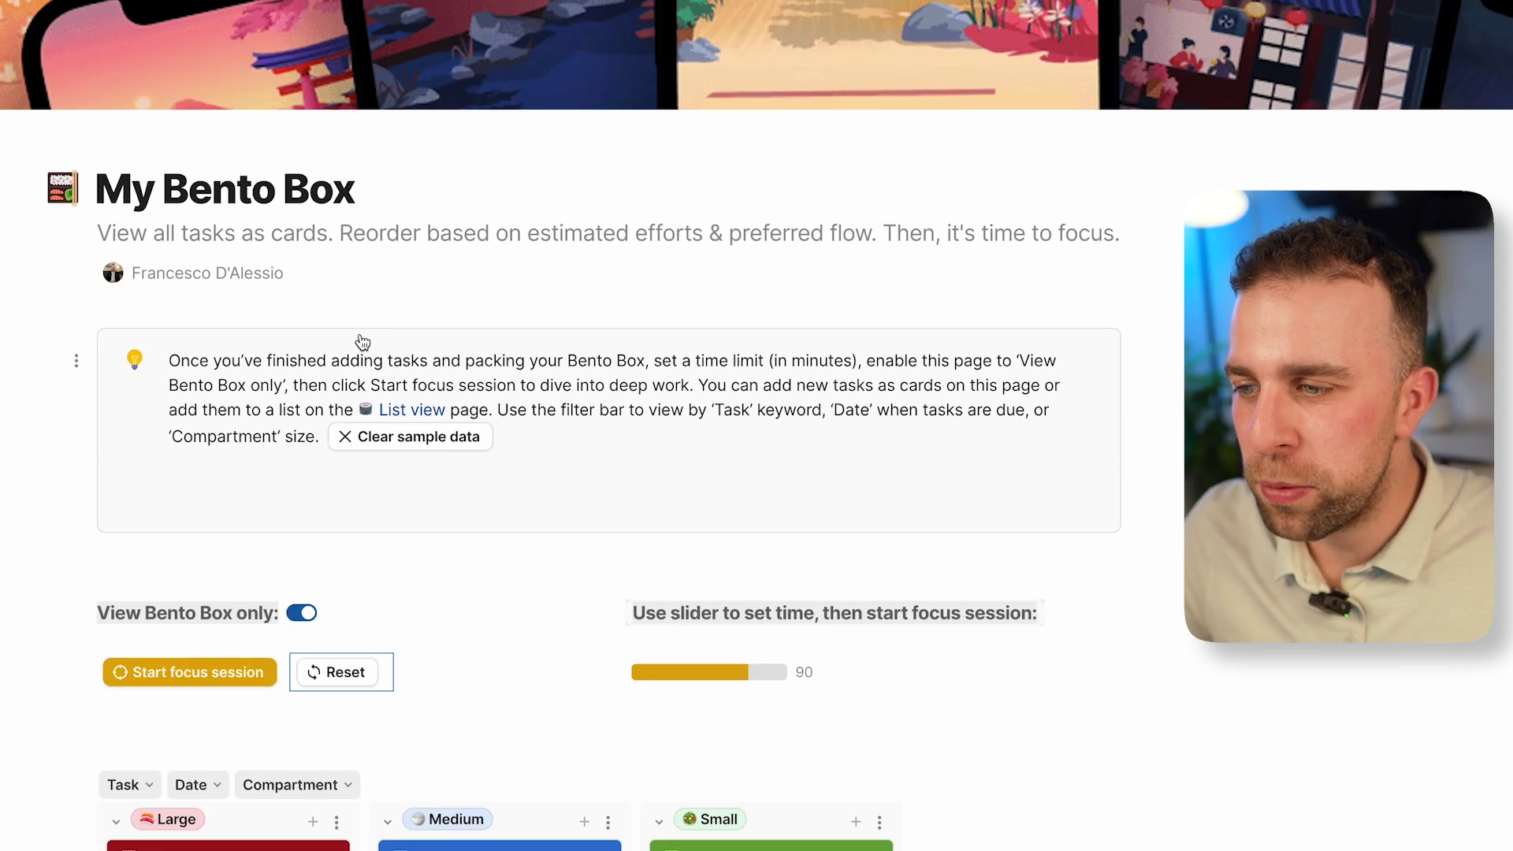
# Step: Clear the sample tasks and add a new blank task row on the List view page
pyautogui.click(410, 439)
pyautogui.scroll(-1, 166, 374)
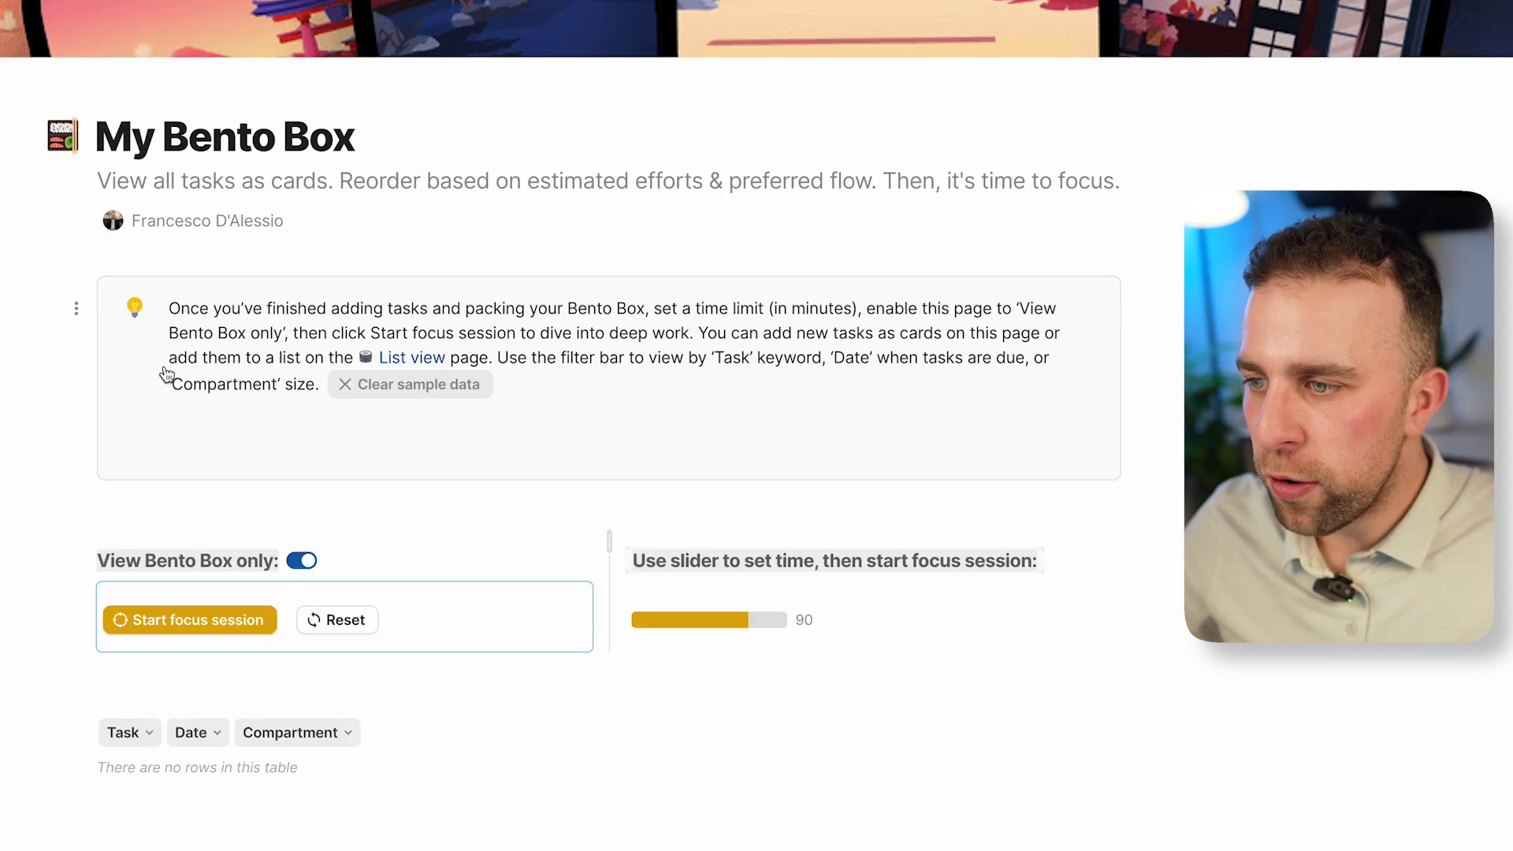
pyautogui.click(385, 364)
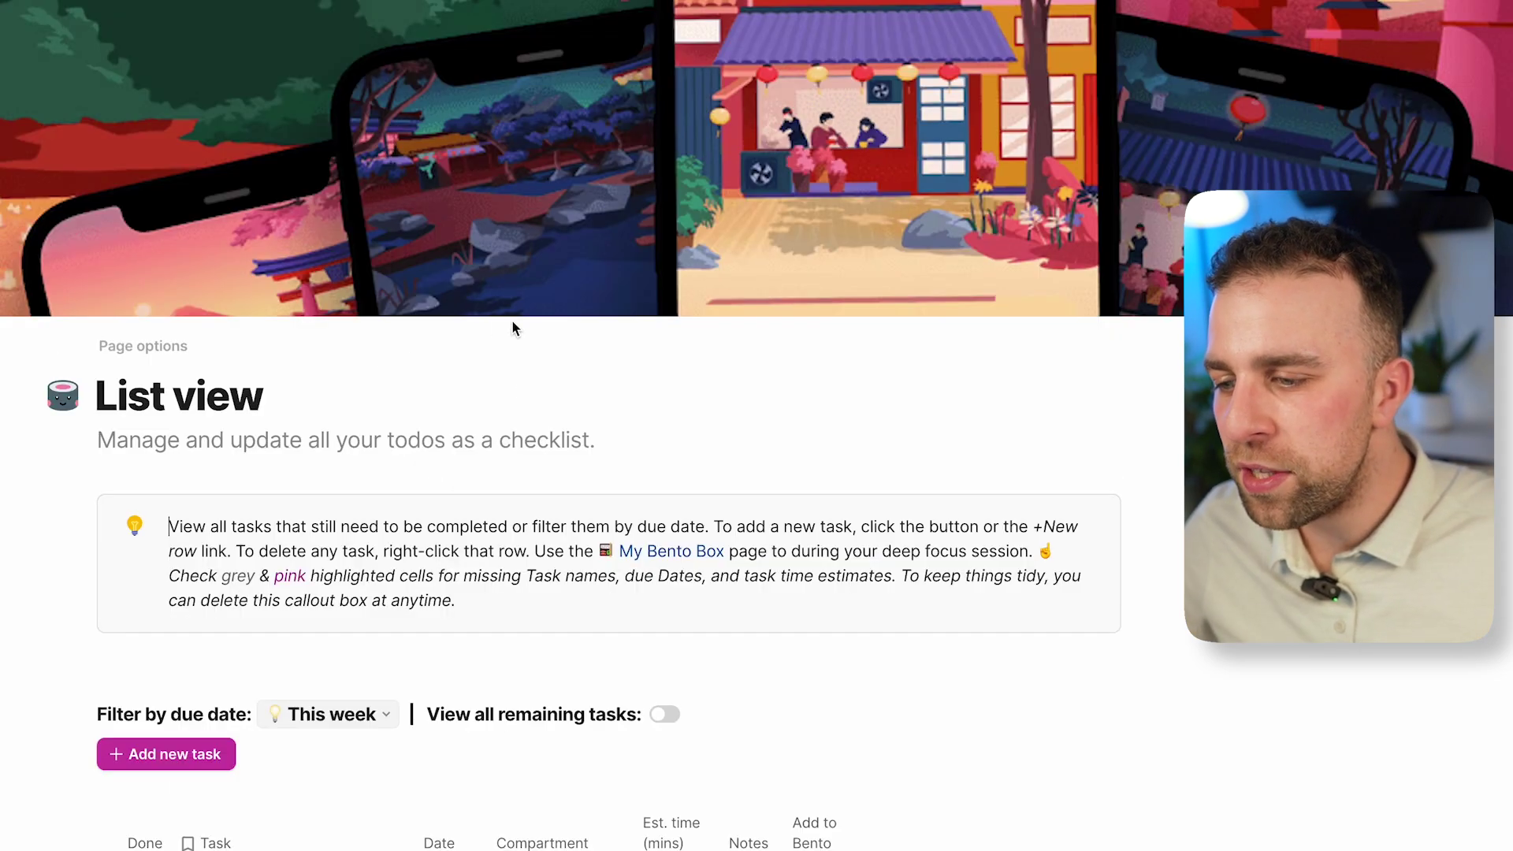
pyautogui.scroll(-3, 507, 426)
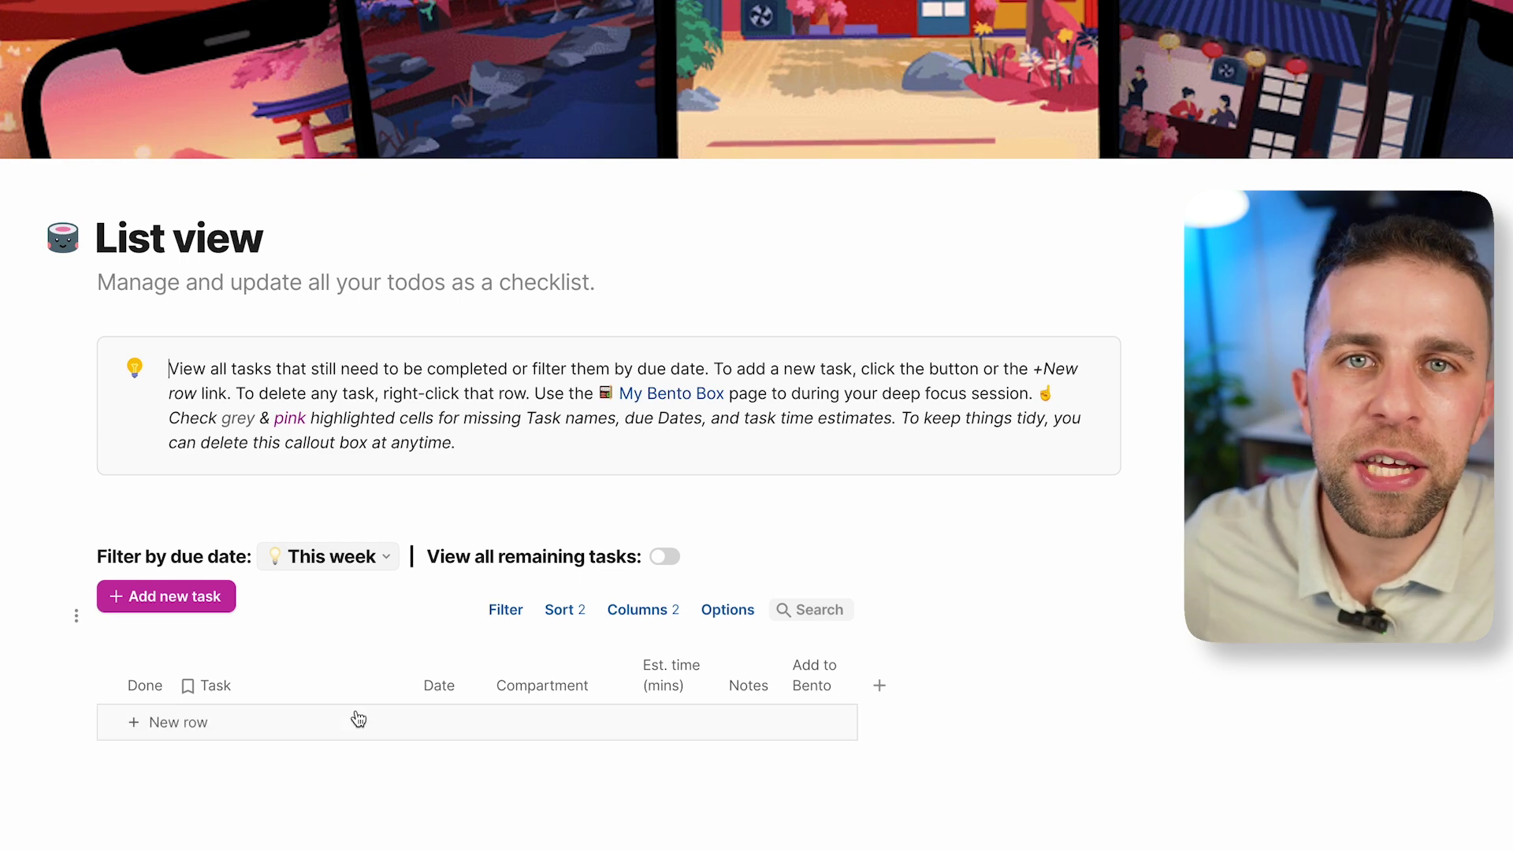
pyautogui.click(168, 725)
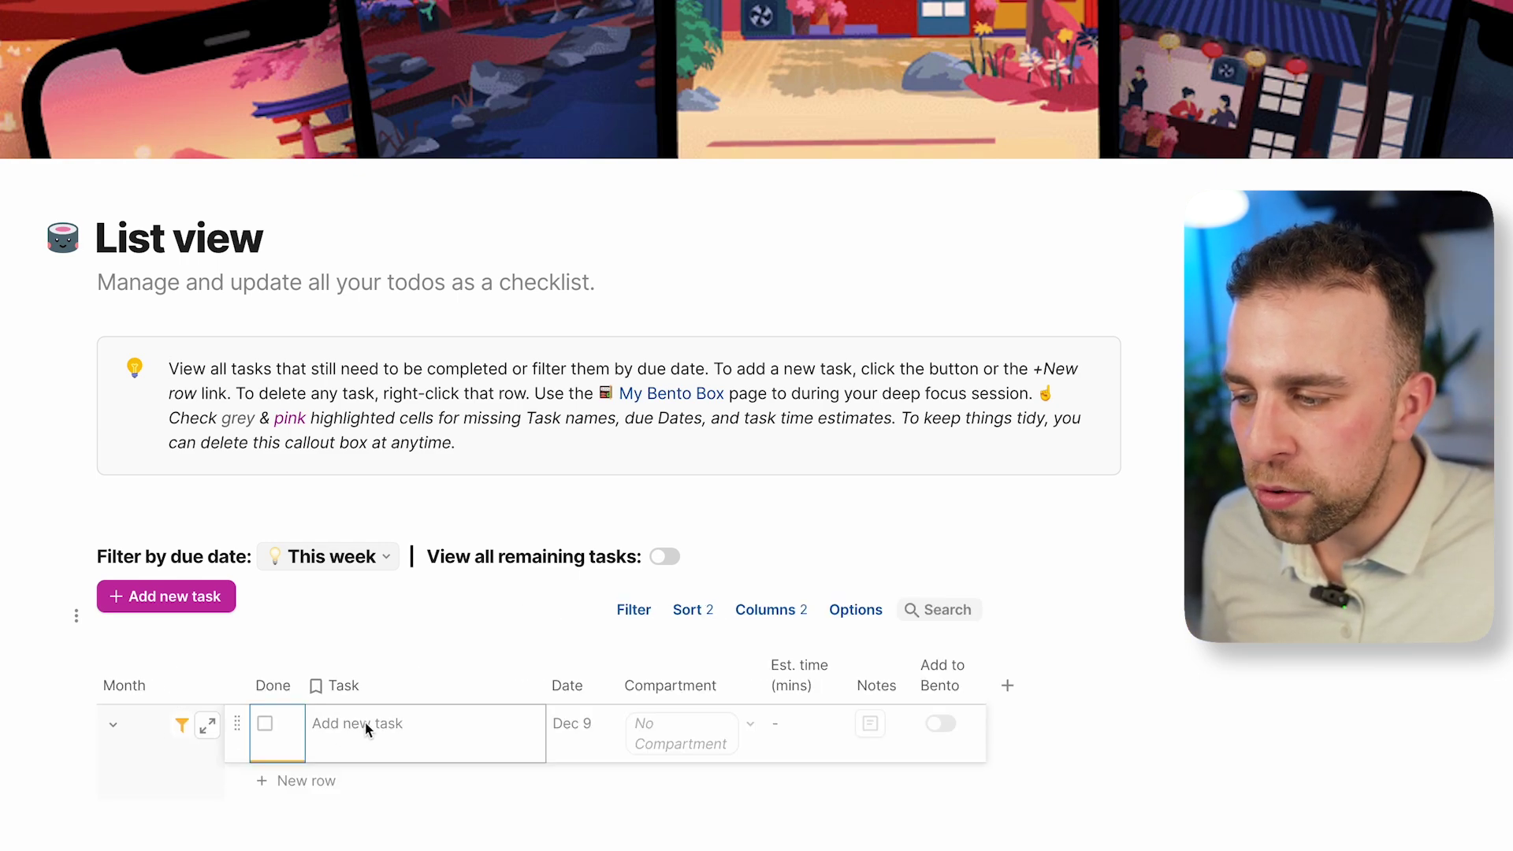
# Step: Title the new task 'Write Bento Article' in its details
pyautogui.click(210, 725)
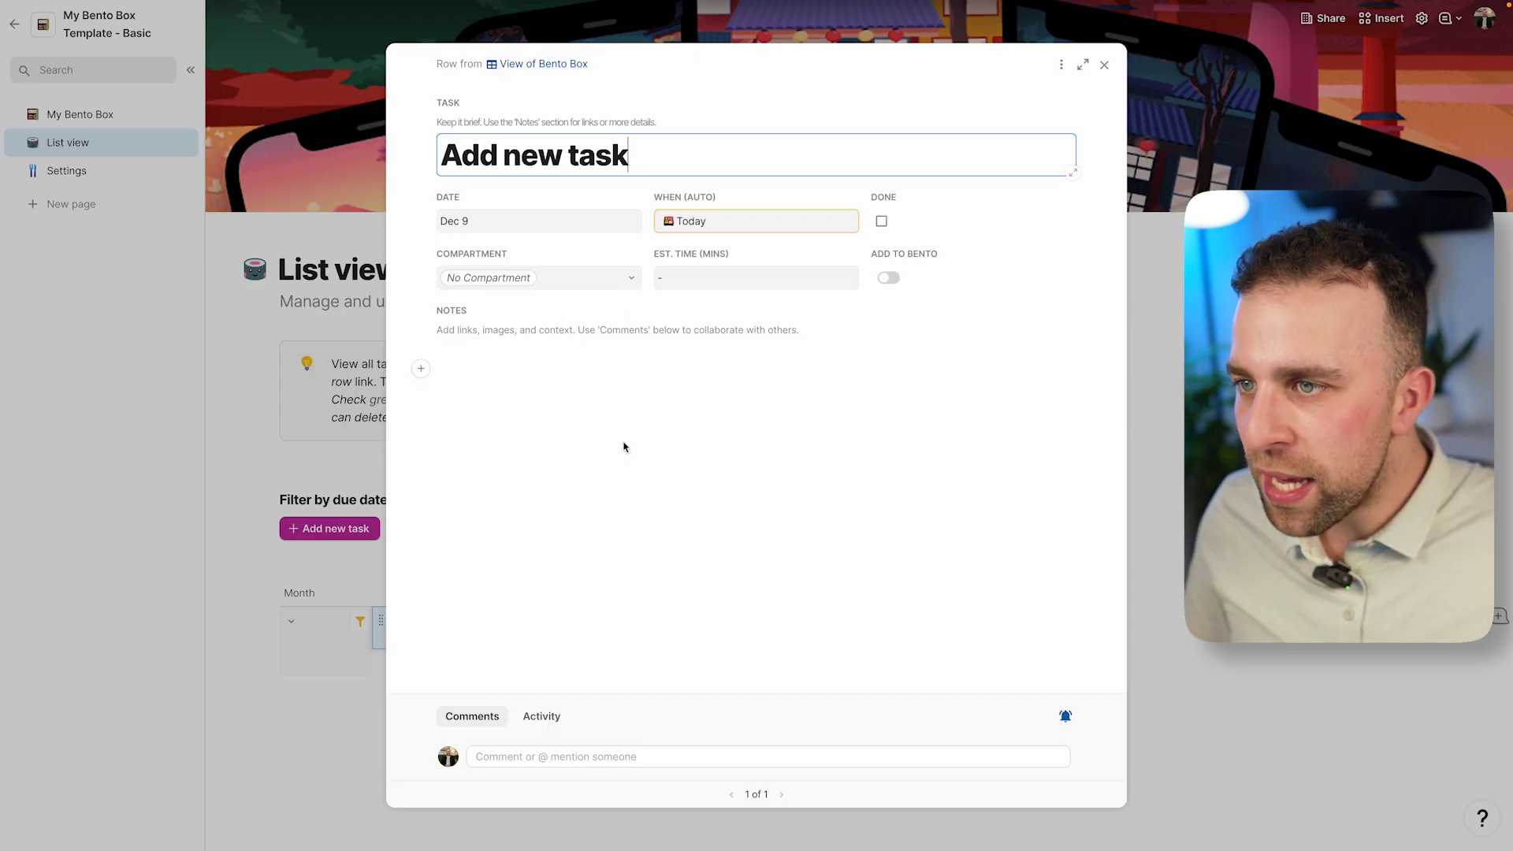
pyautogui.tripleClick(581, 158)
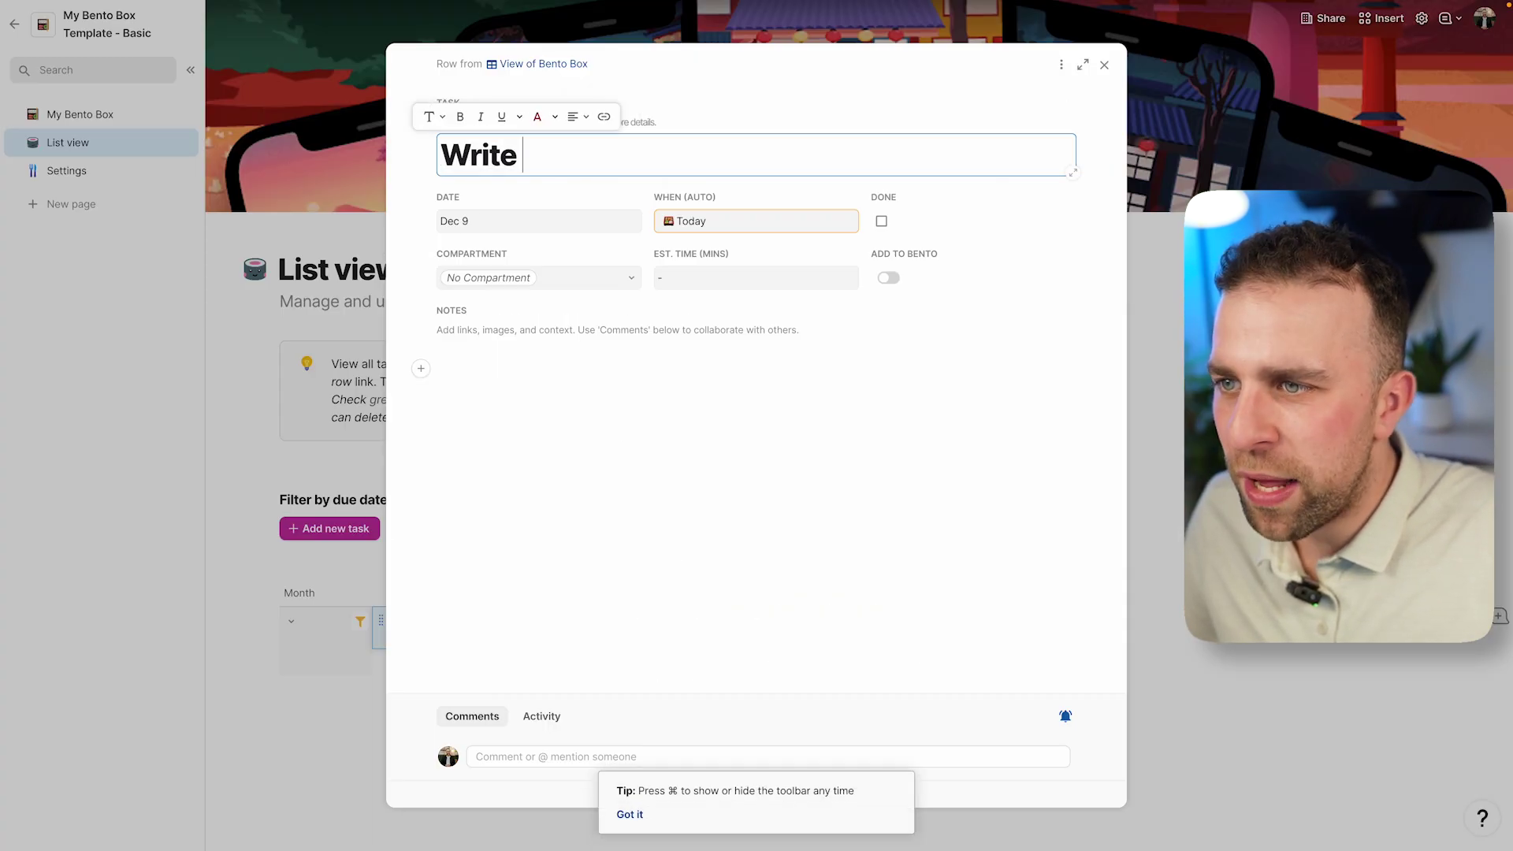
pyautogui.write('Bento Article')
pyautogui.press('Tab')
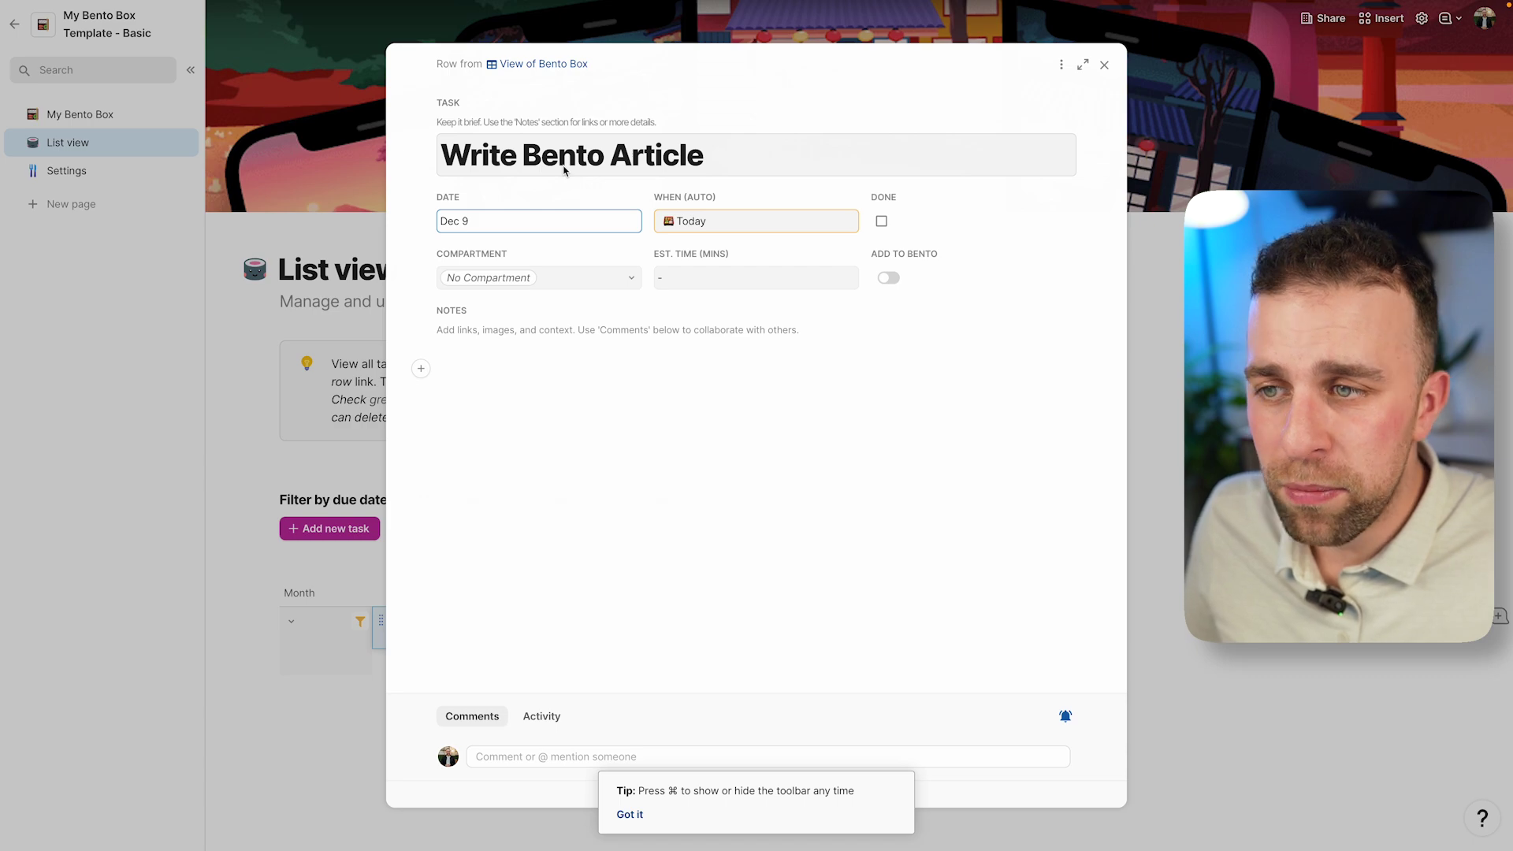
pyautogui.click(736, 227)
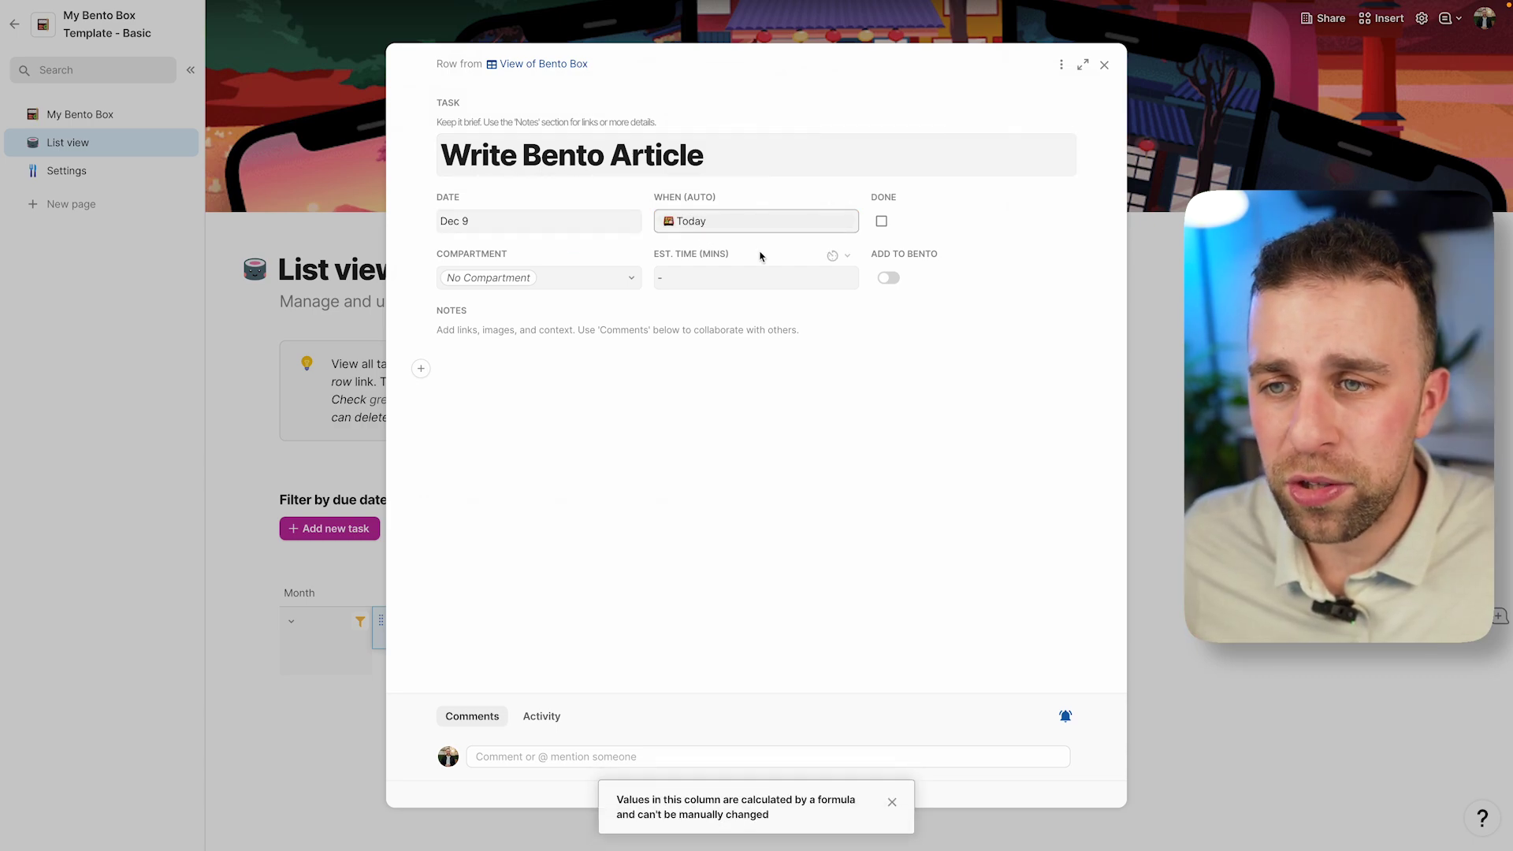
# Step: Put the task in the Large compartment, add it to the Bento, and check My Bento Box
pyautogui.click(528, 282)
pyautogui.click(541, 406)
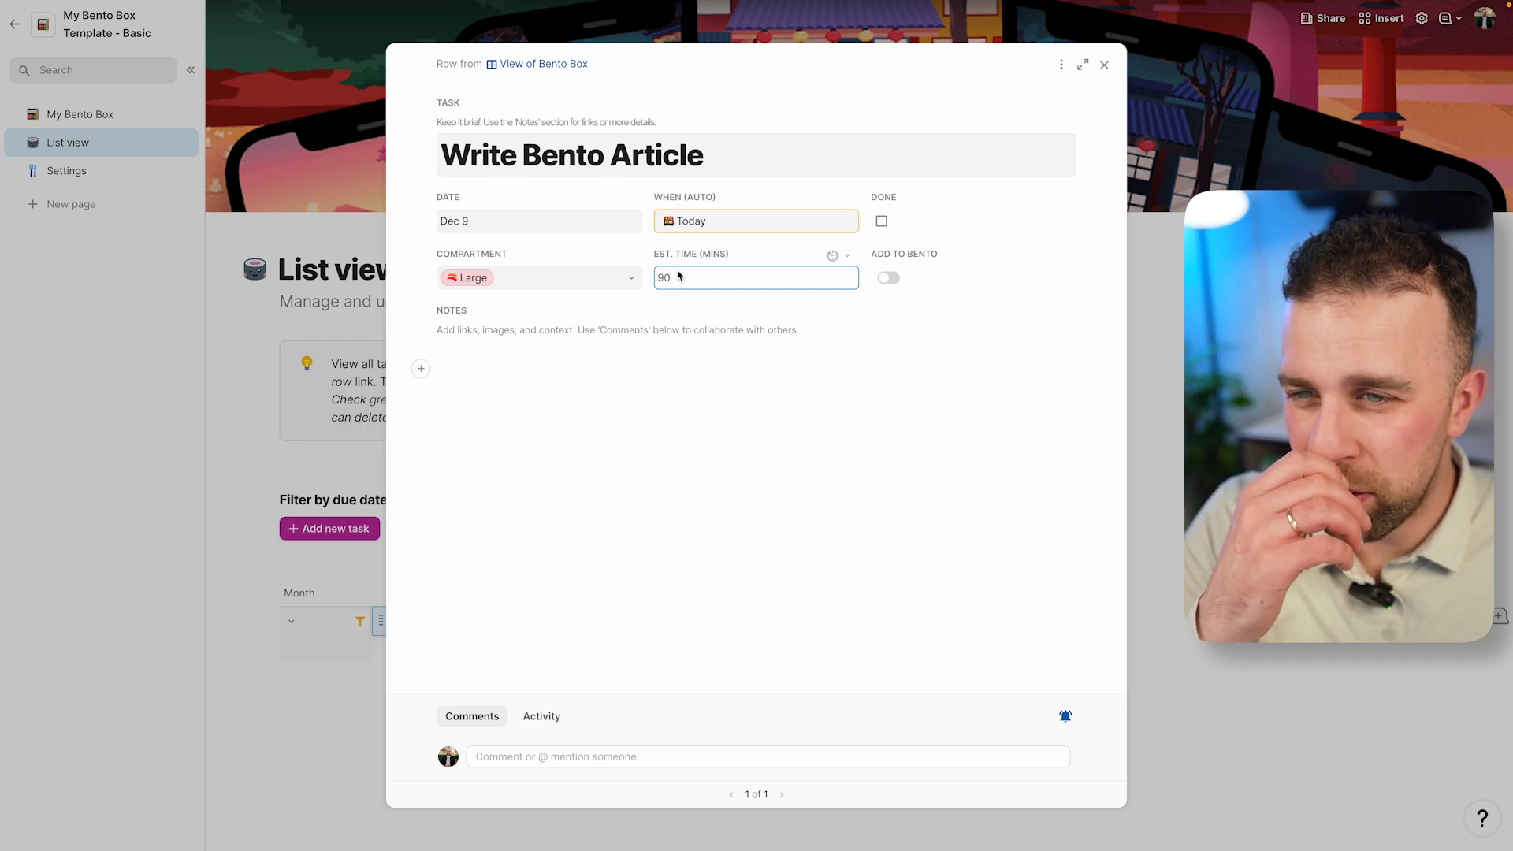
pyautogui.click(888, 281)
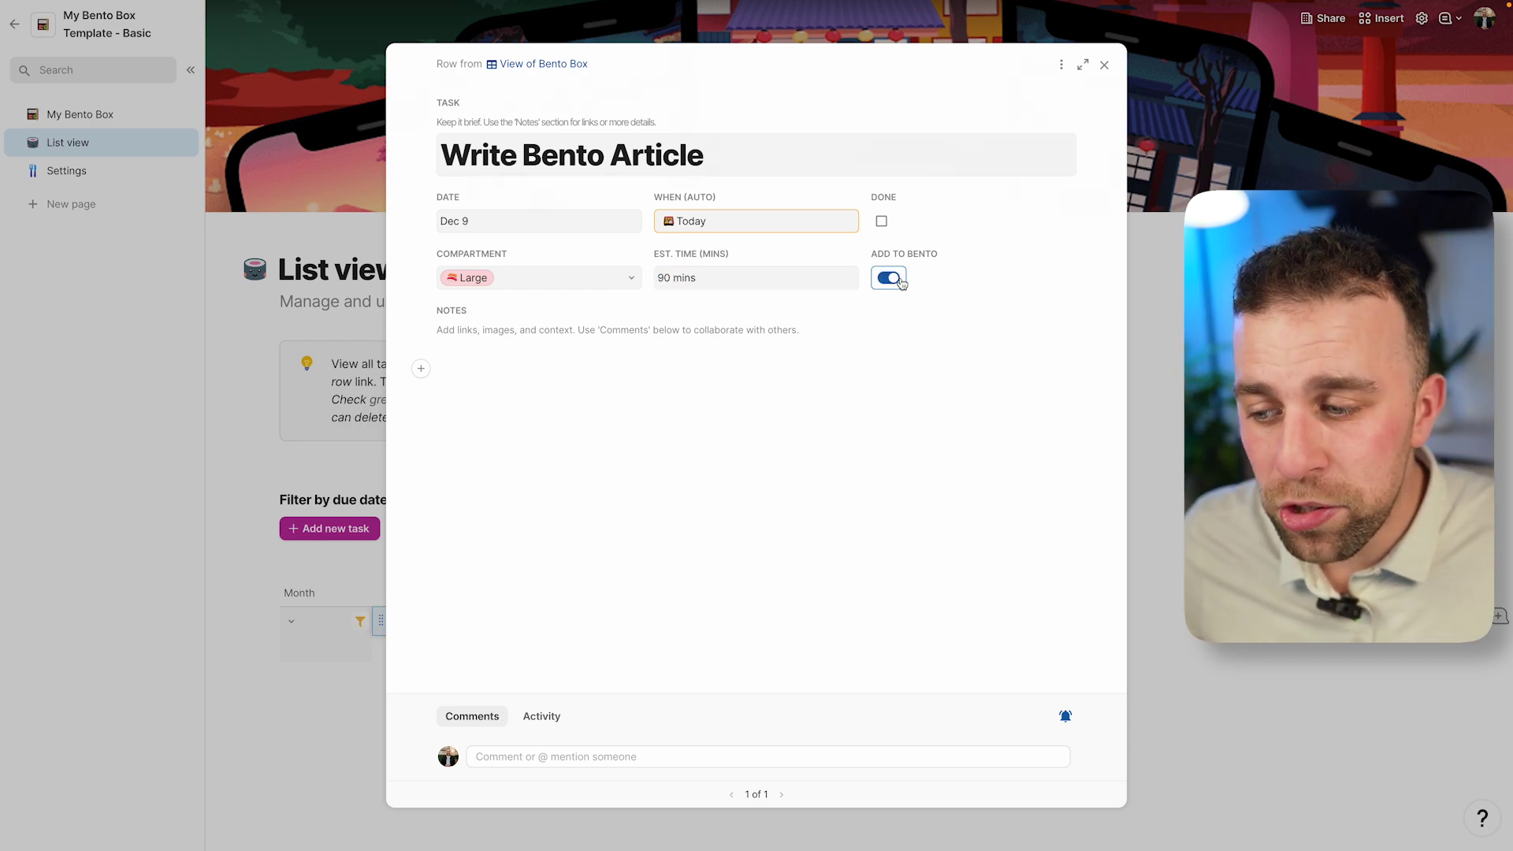
pyautogui.click(261, 318)
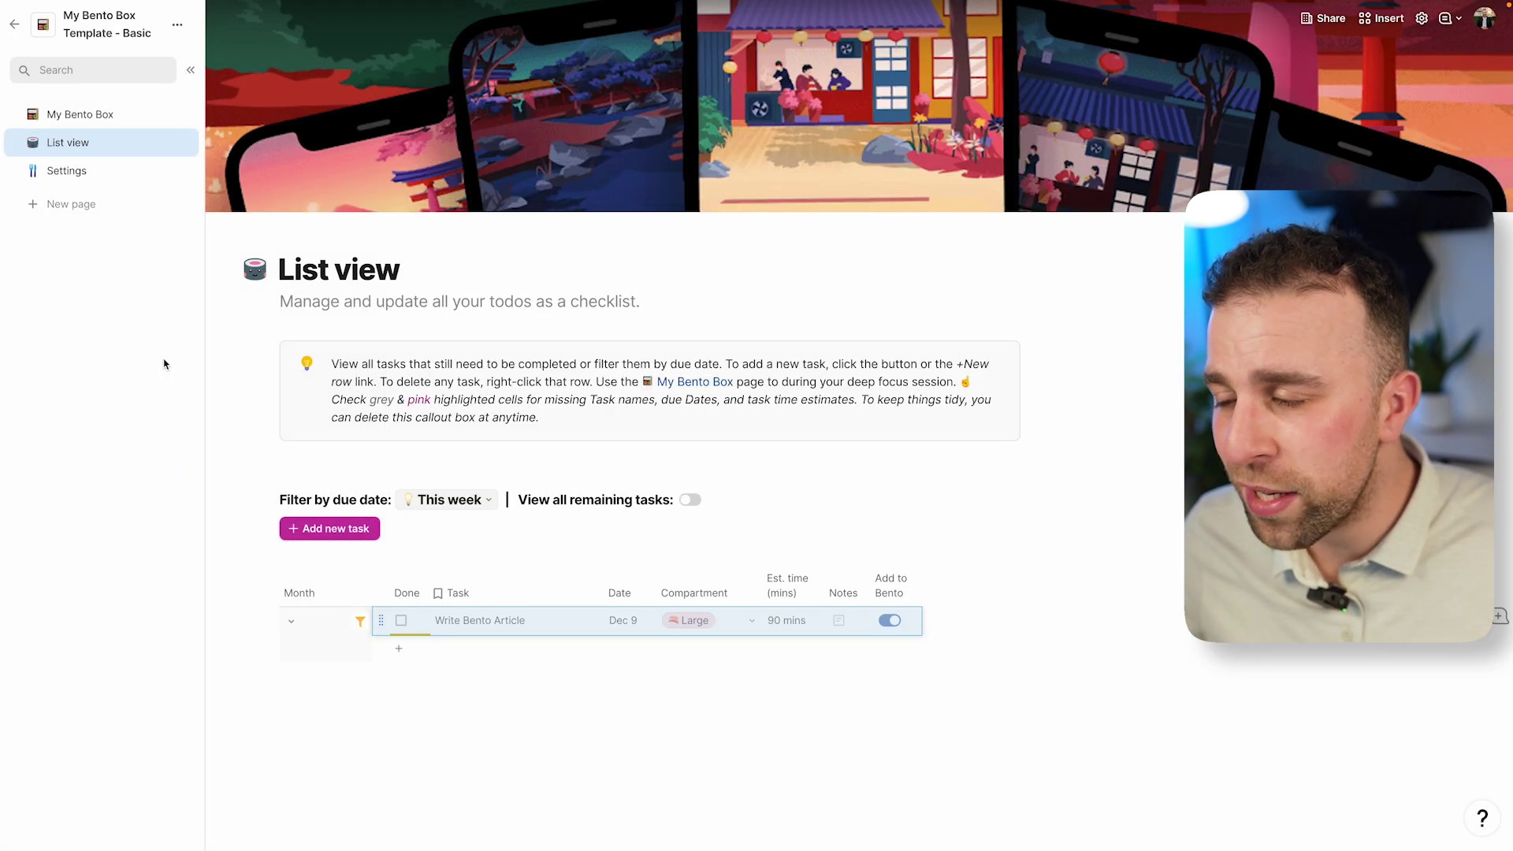
pyautogui.click(99, 116)
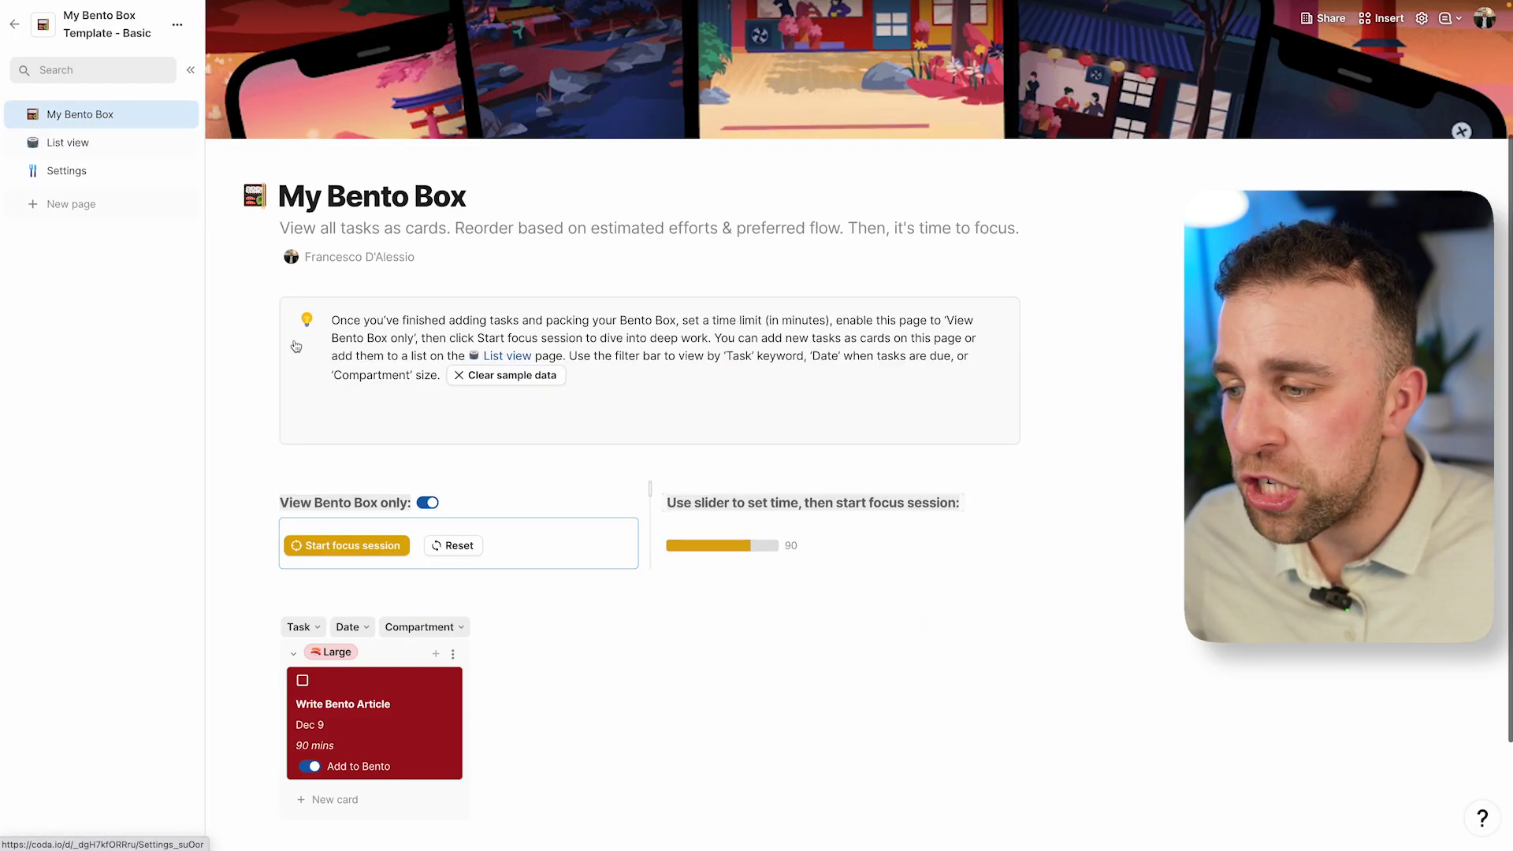
pyautogui.scroll(-2, 357, 624)
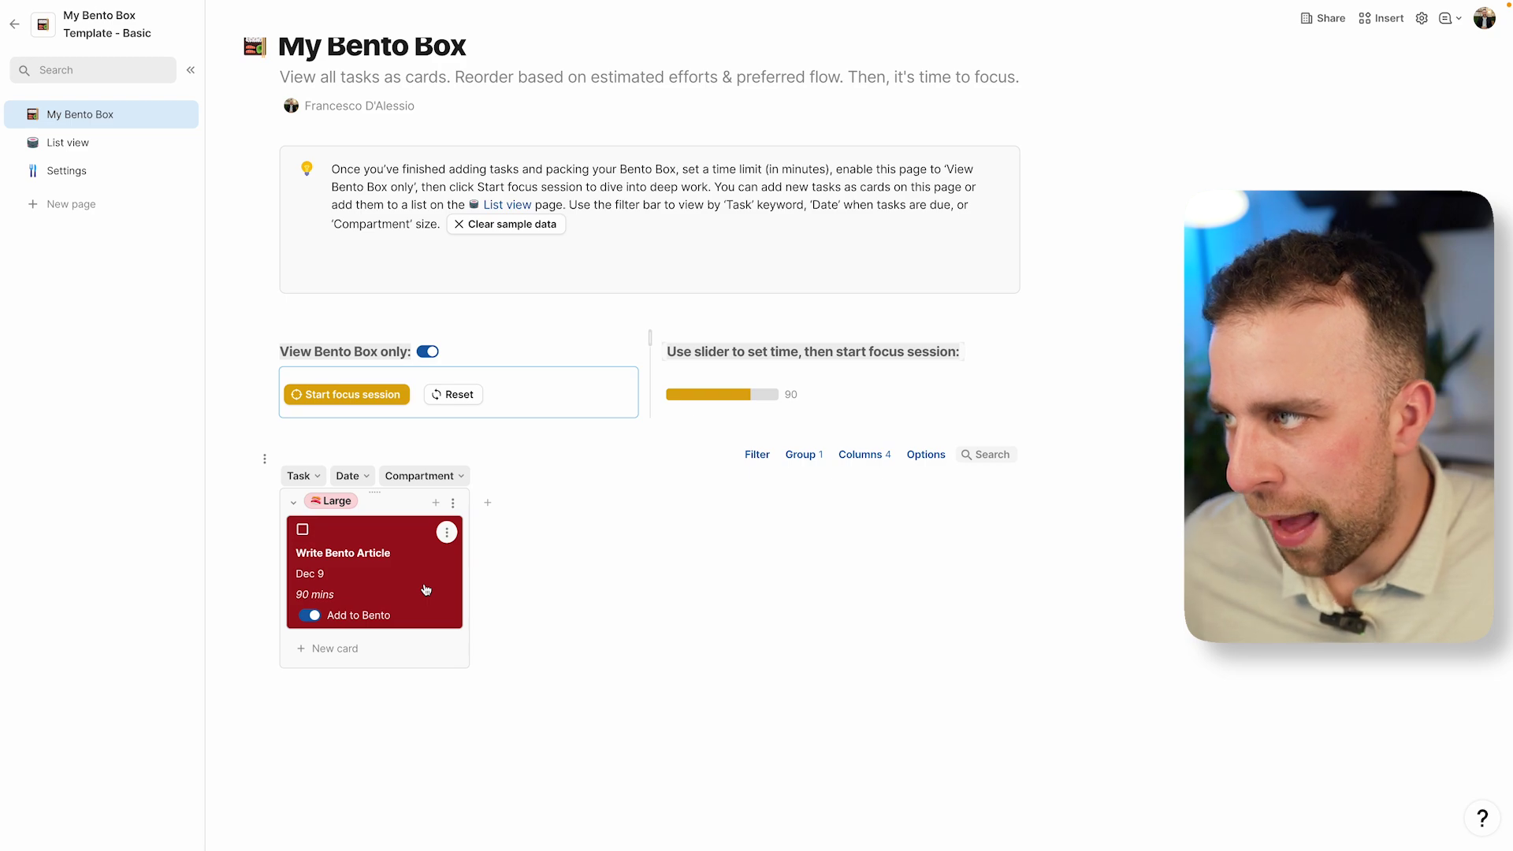
pyautogui.click(101, 146)
# Step: Create an 'Email Campaign' task with a 45-minute estimate in the Medium compartment, added to the Bento
pyautogui.click(331, 529)
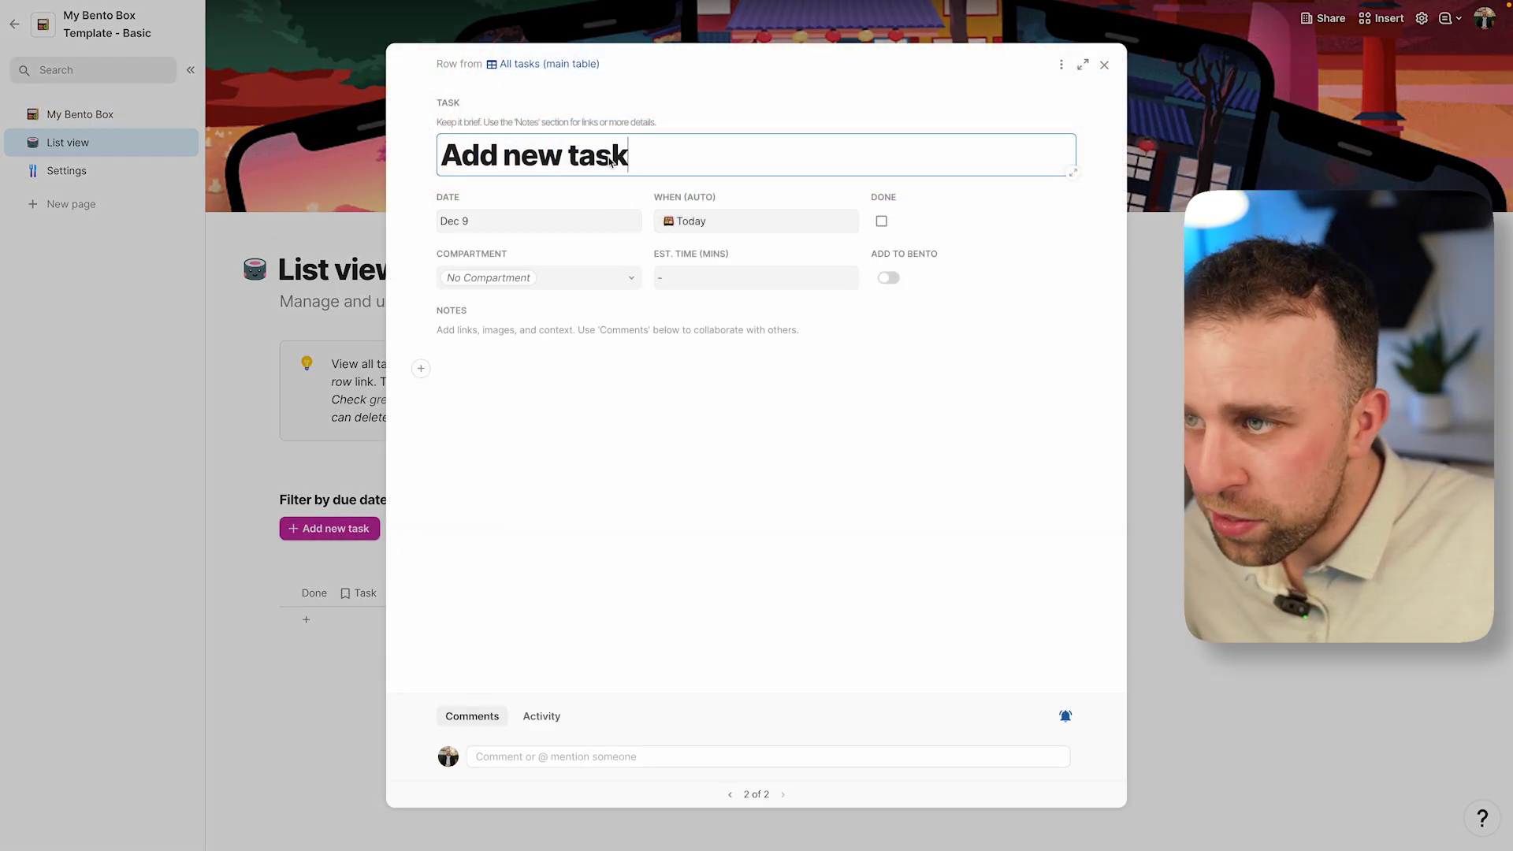
pyautogui.tripleClick(611, 160)
pyautogui.write('Email Campaign')
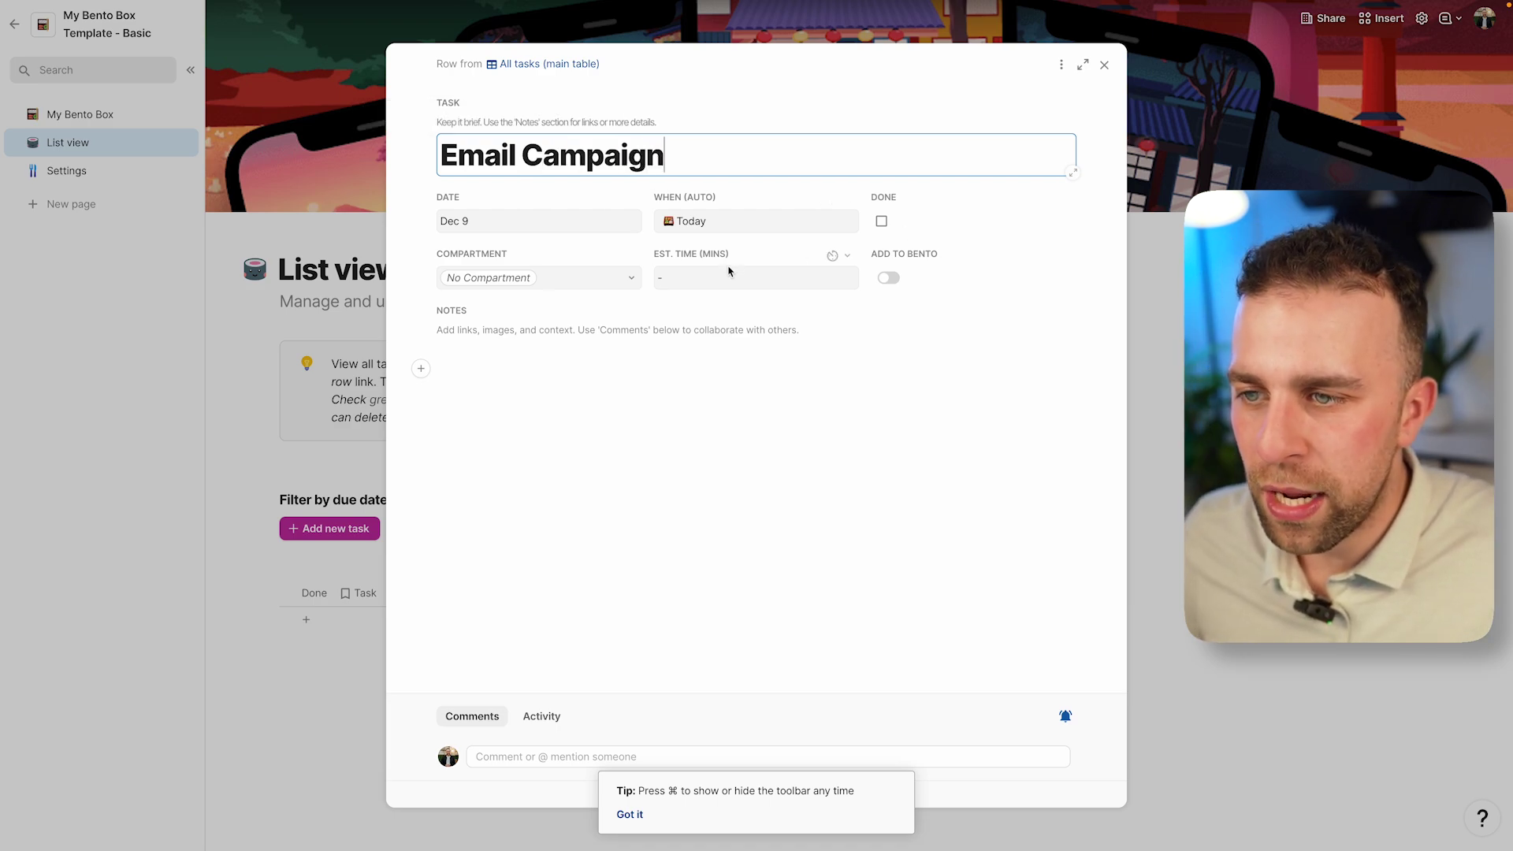
pyautogui.click(700, 280)
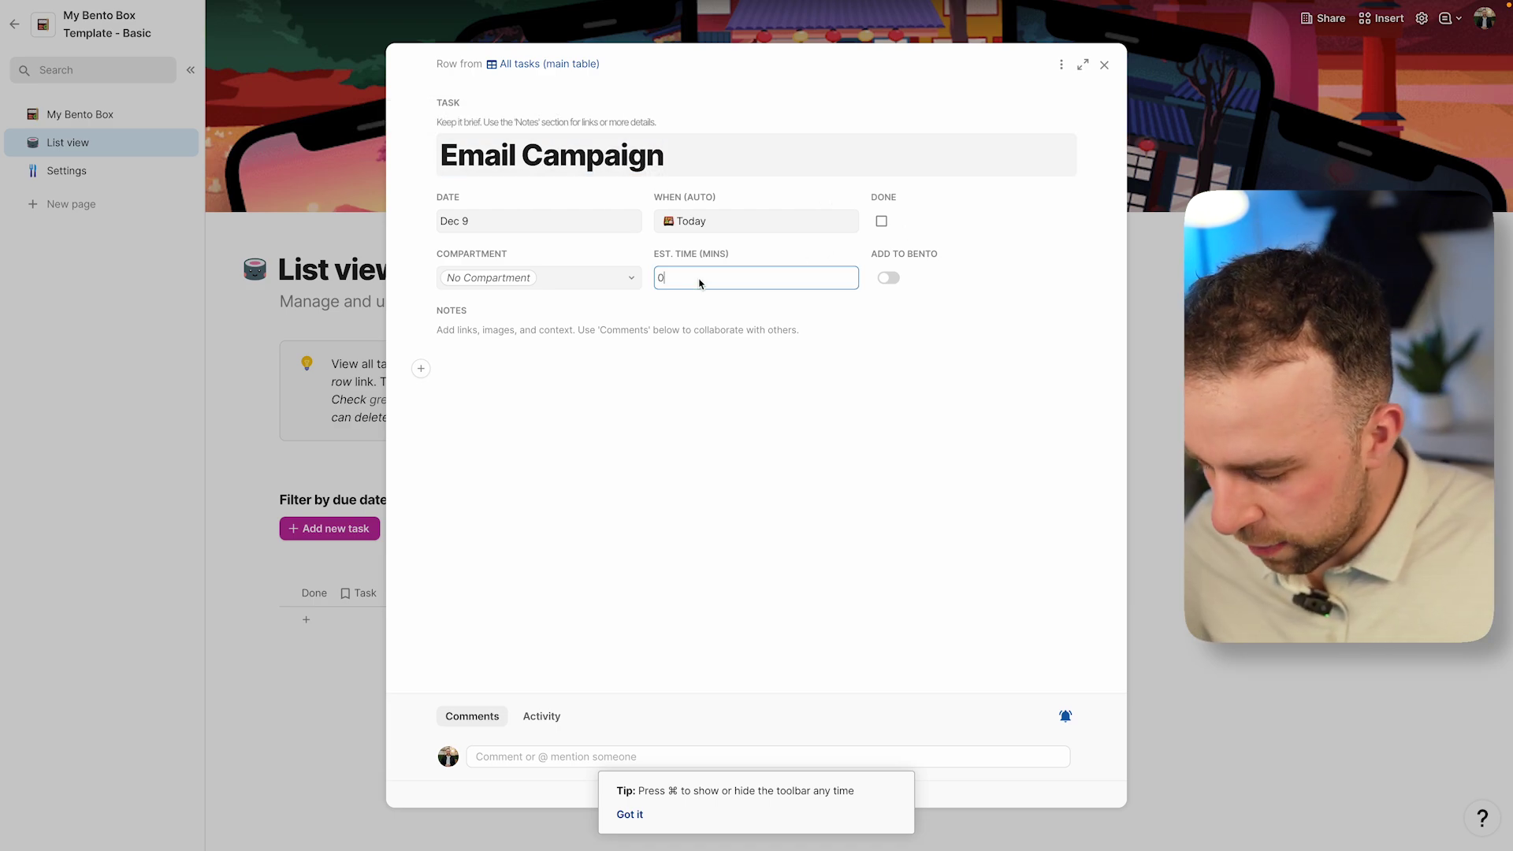
pyautogui.write('45')
pyautogui.press('Tab')
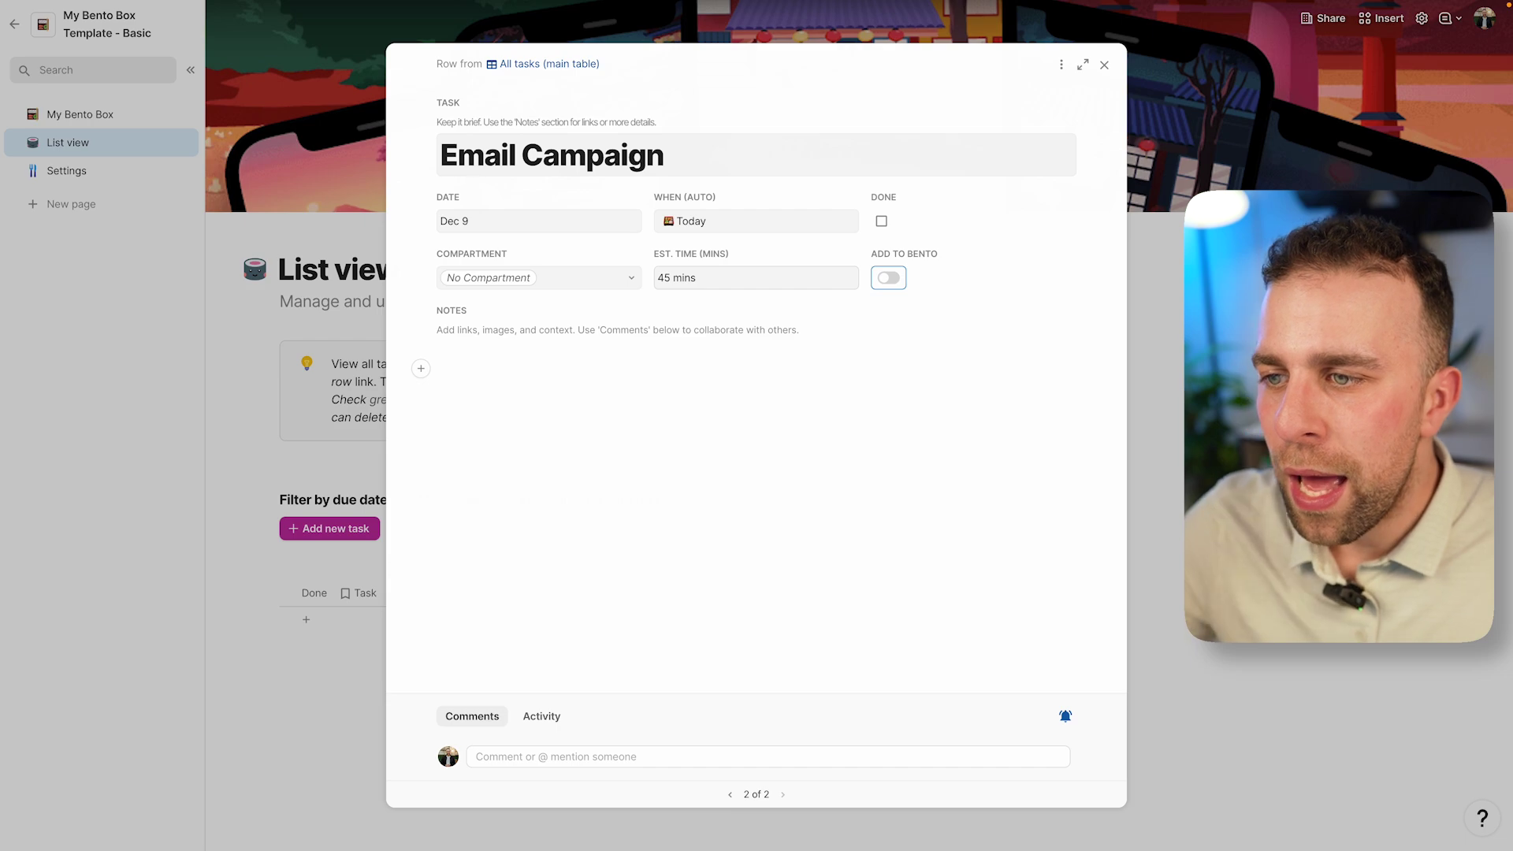
pyautogui.click(597, 284)
pyautogui.click(551, 382)
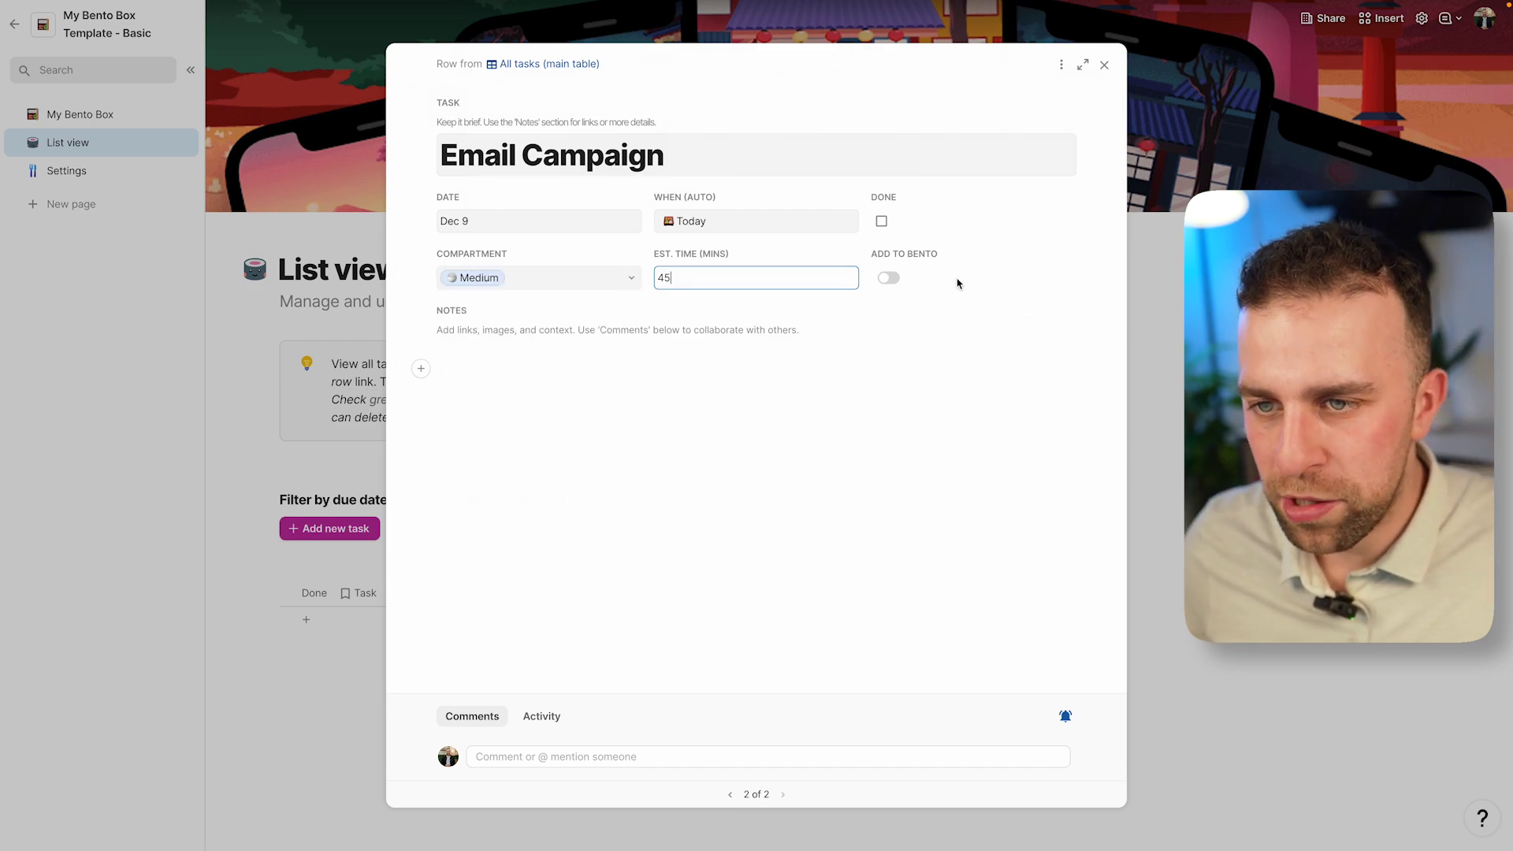
pyautogui.click(889, 279)
pyautogui.press('Escape')
# Step: Start a new task titled '15m Meditation' from the List view page
pyautogui.click(86, 115)
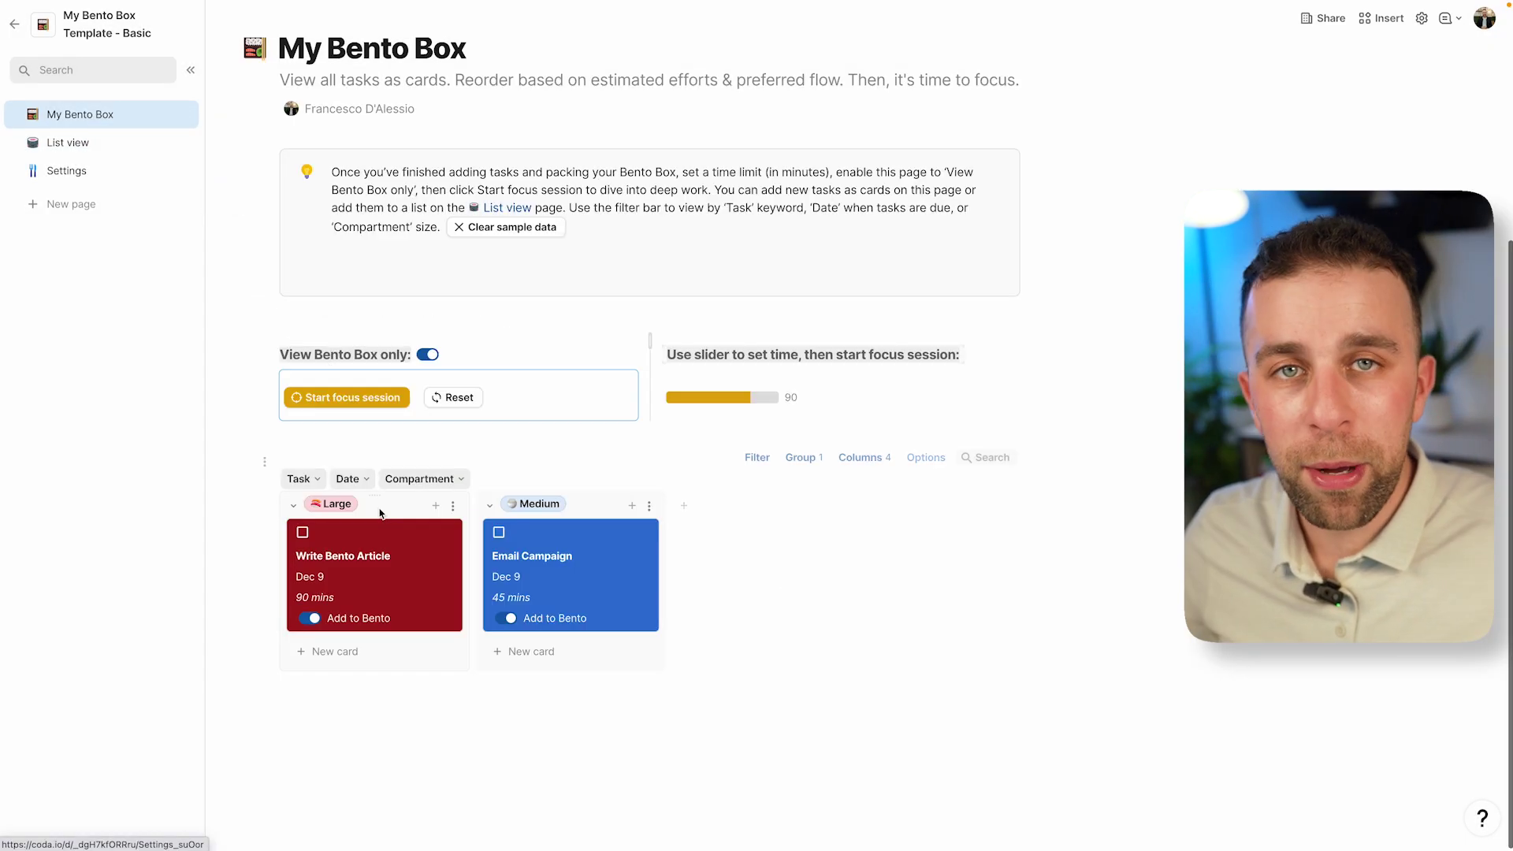
pyautogui.click(113, 145)
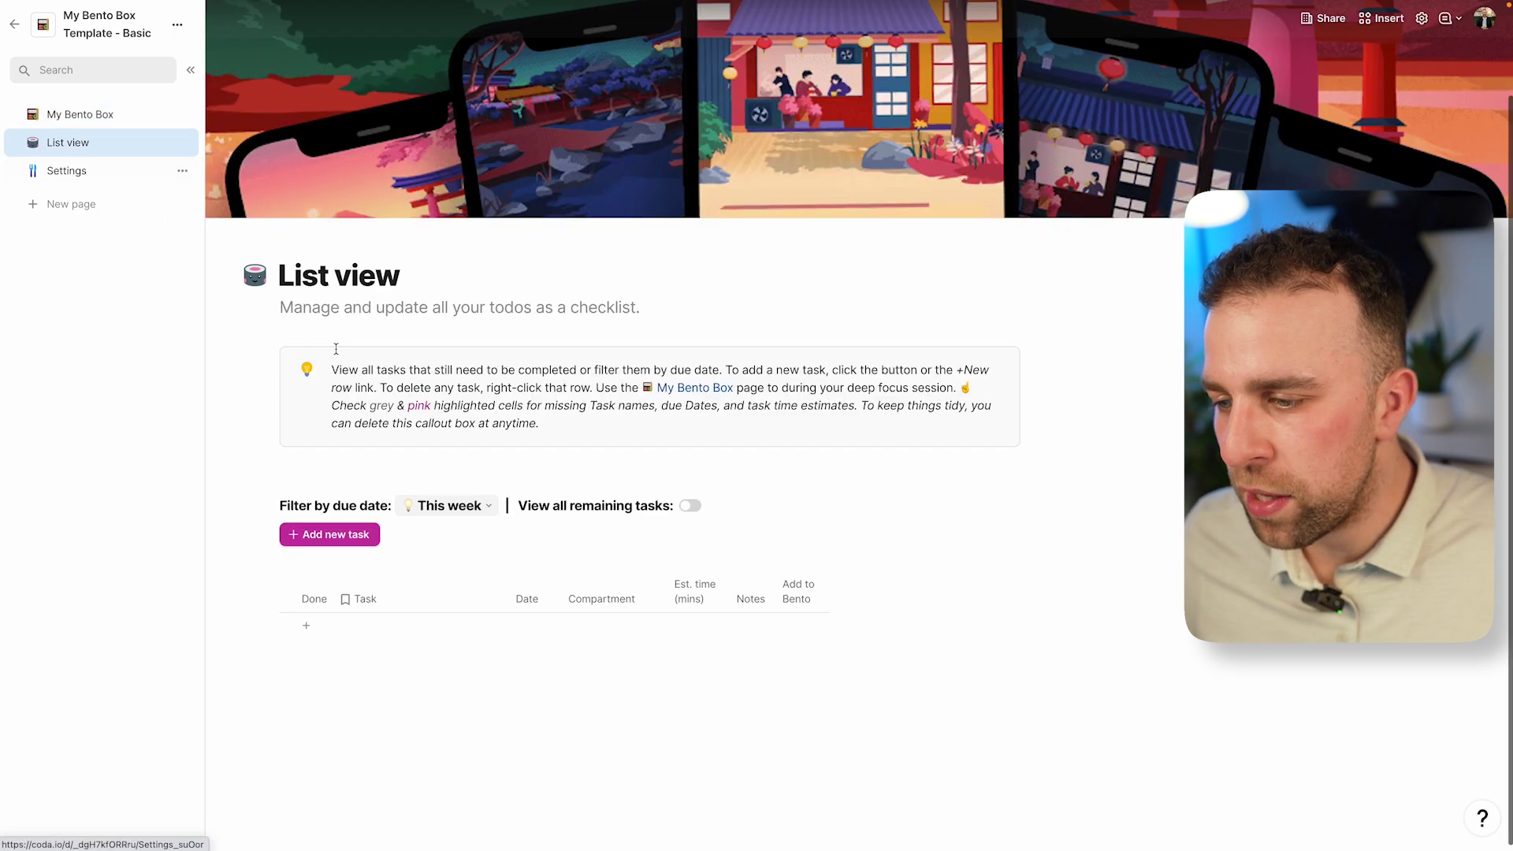
pyautogui.click(329, 534)
pyautogui.tripleClick(521, 164)
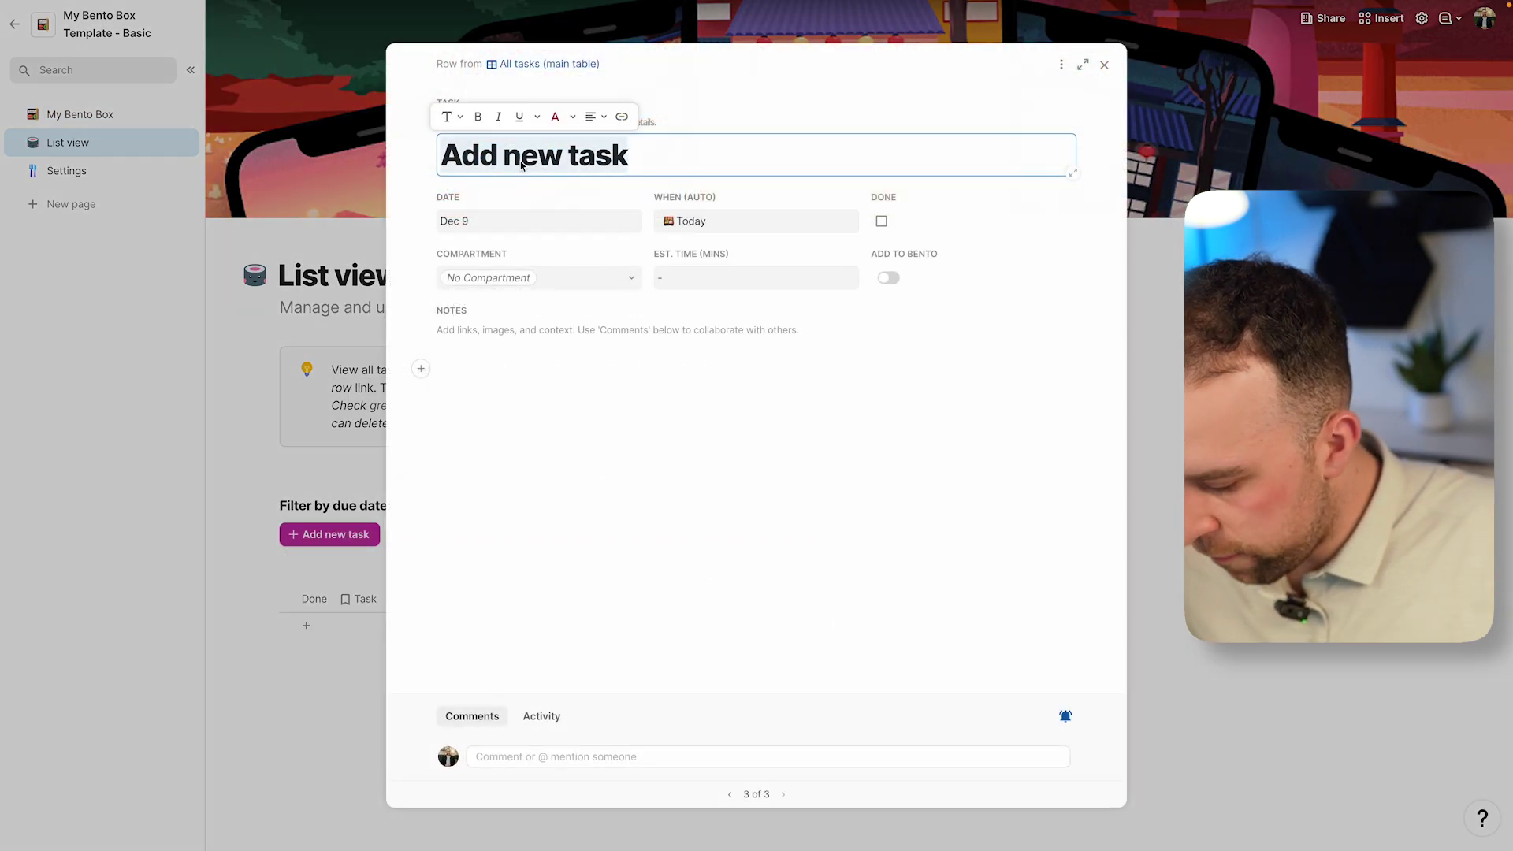
pyautogui.write('15m Me')
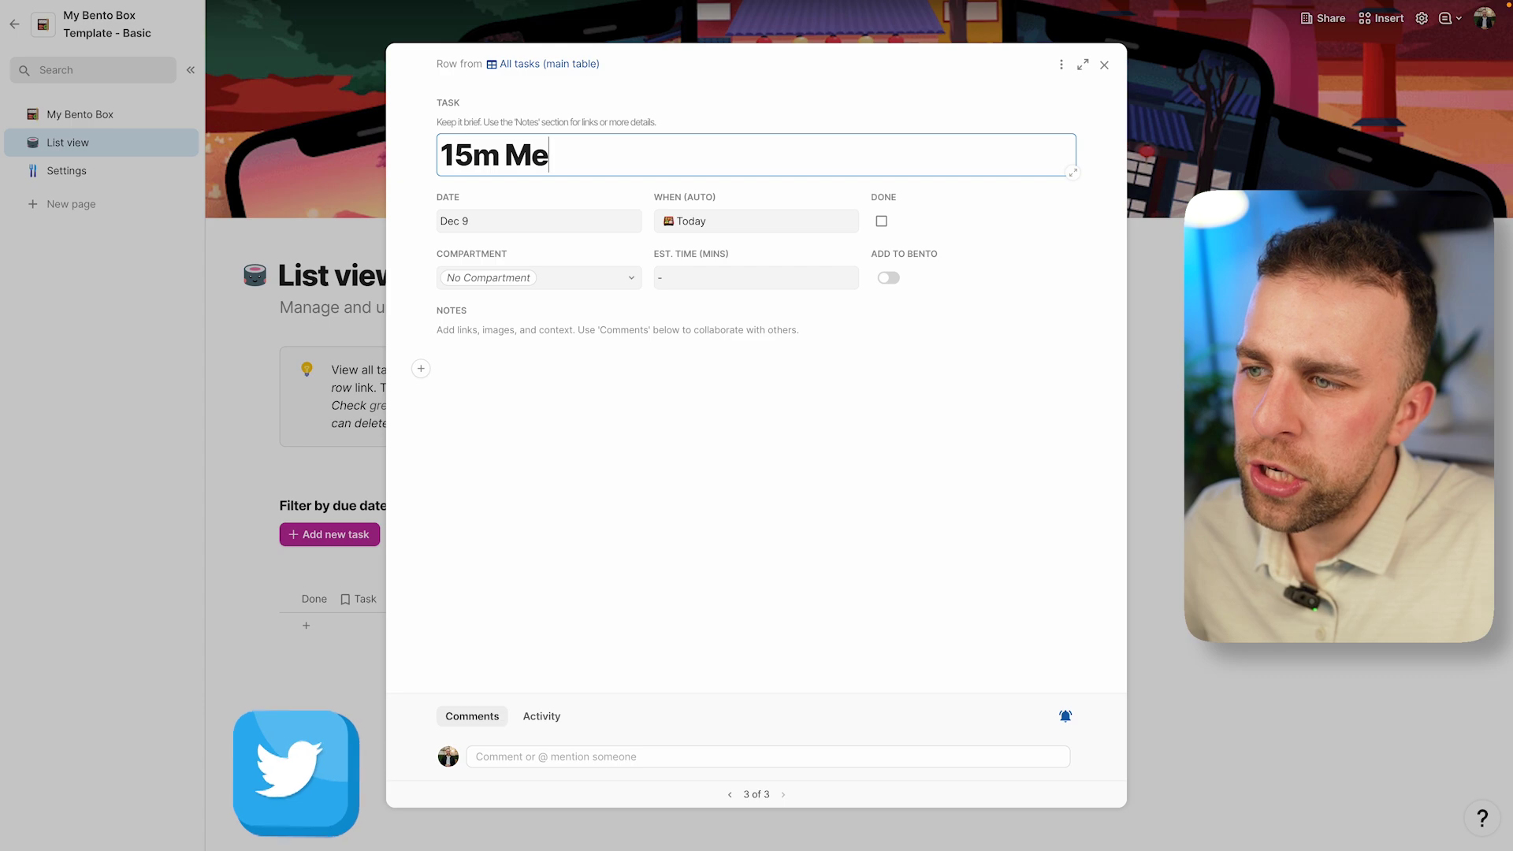
pyautogui.write('ditation')
# Step: Give it the Small compartment and a 15-minute estimate, add it to the Bento, and view My Bento Box
pyautogui.click(558, 277)
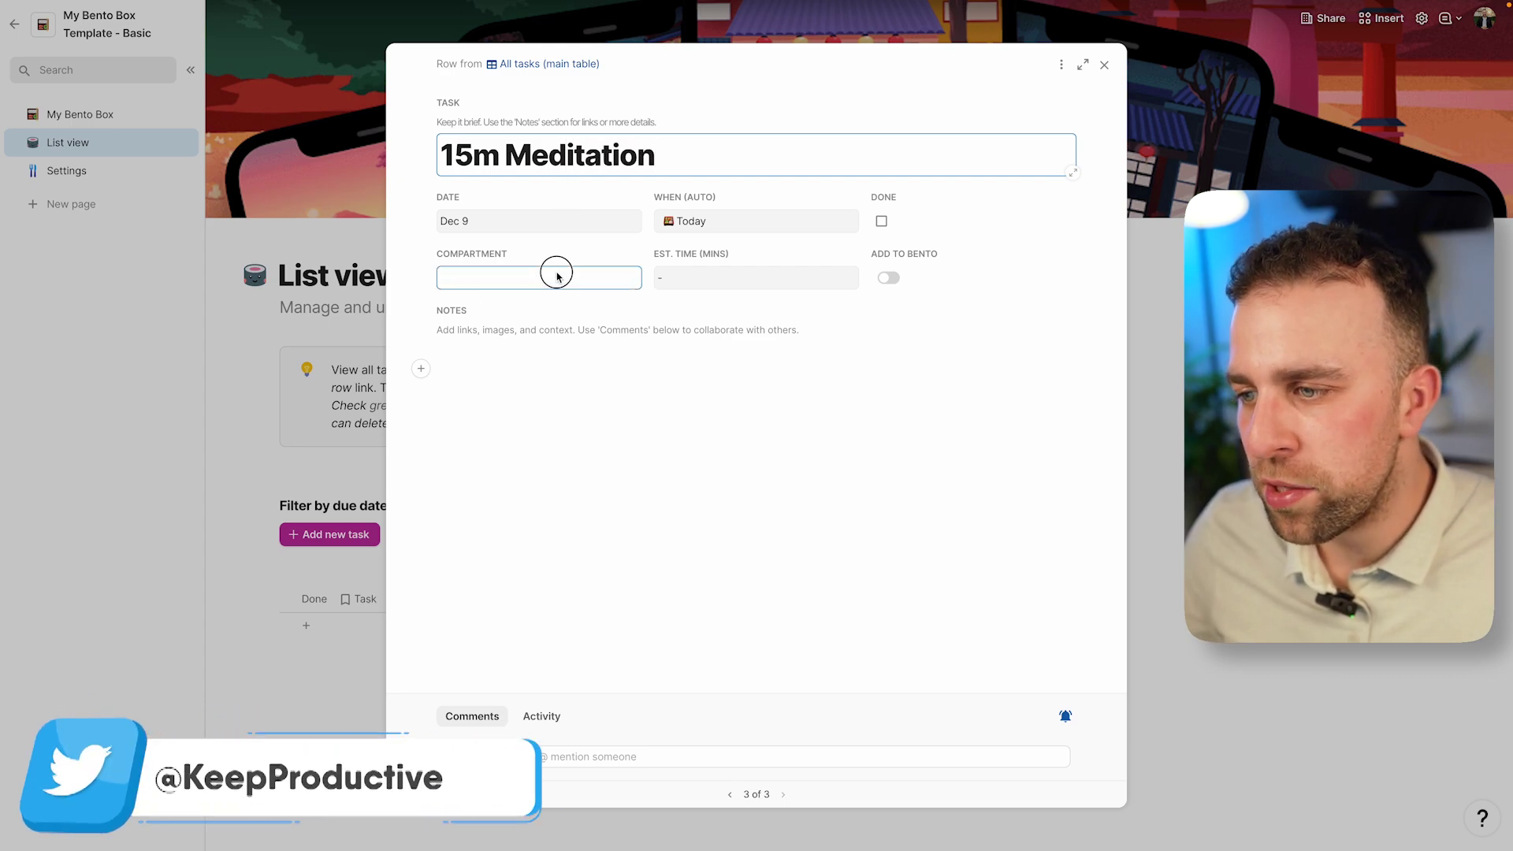
pyautogui.click(478, 356)
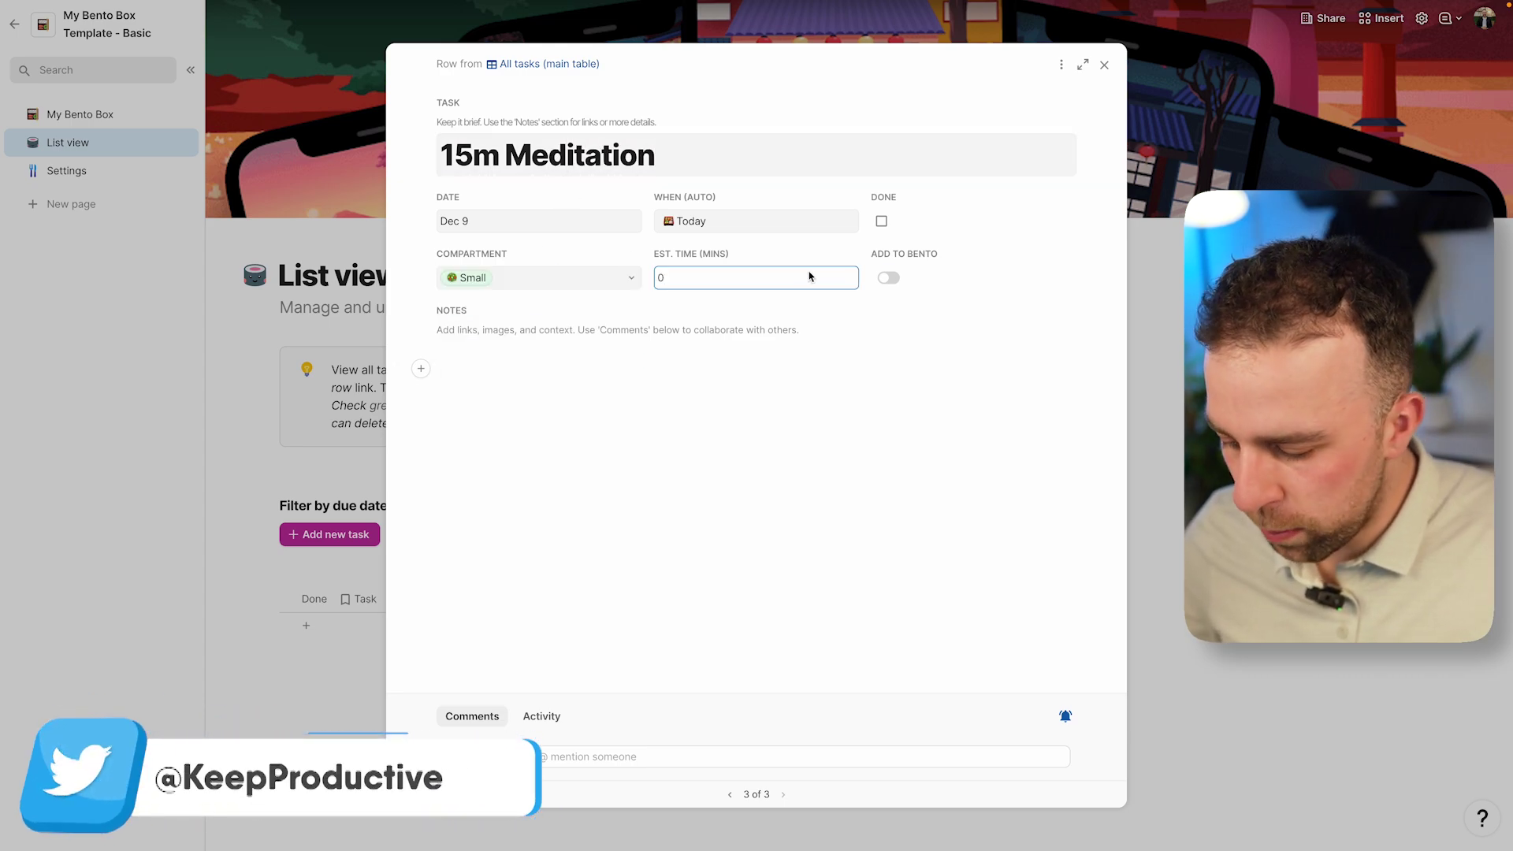
pyautogui.press('BackSpace')
pyautogui.write('15')
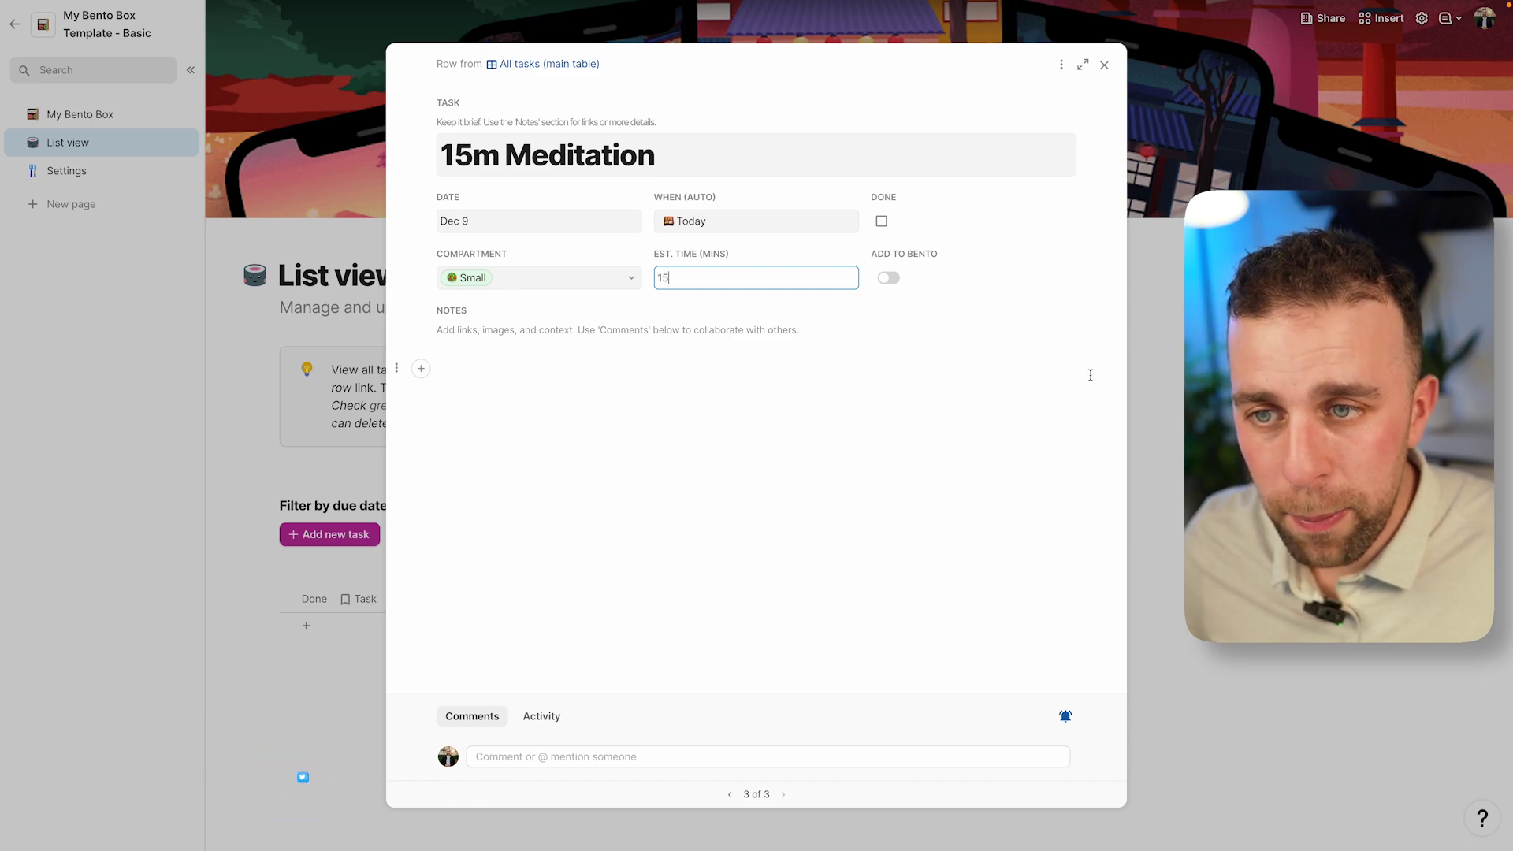
pyautogui.click(889, 277)
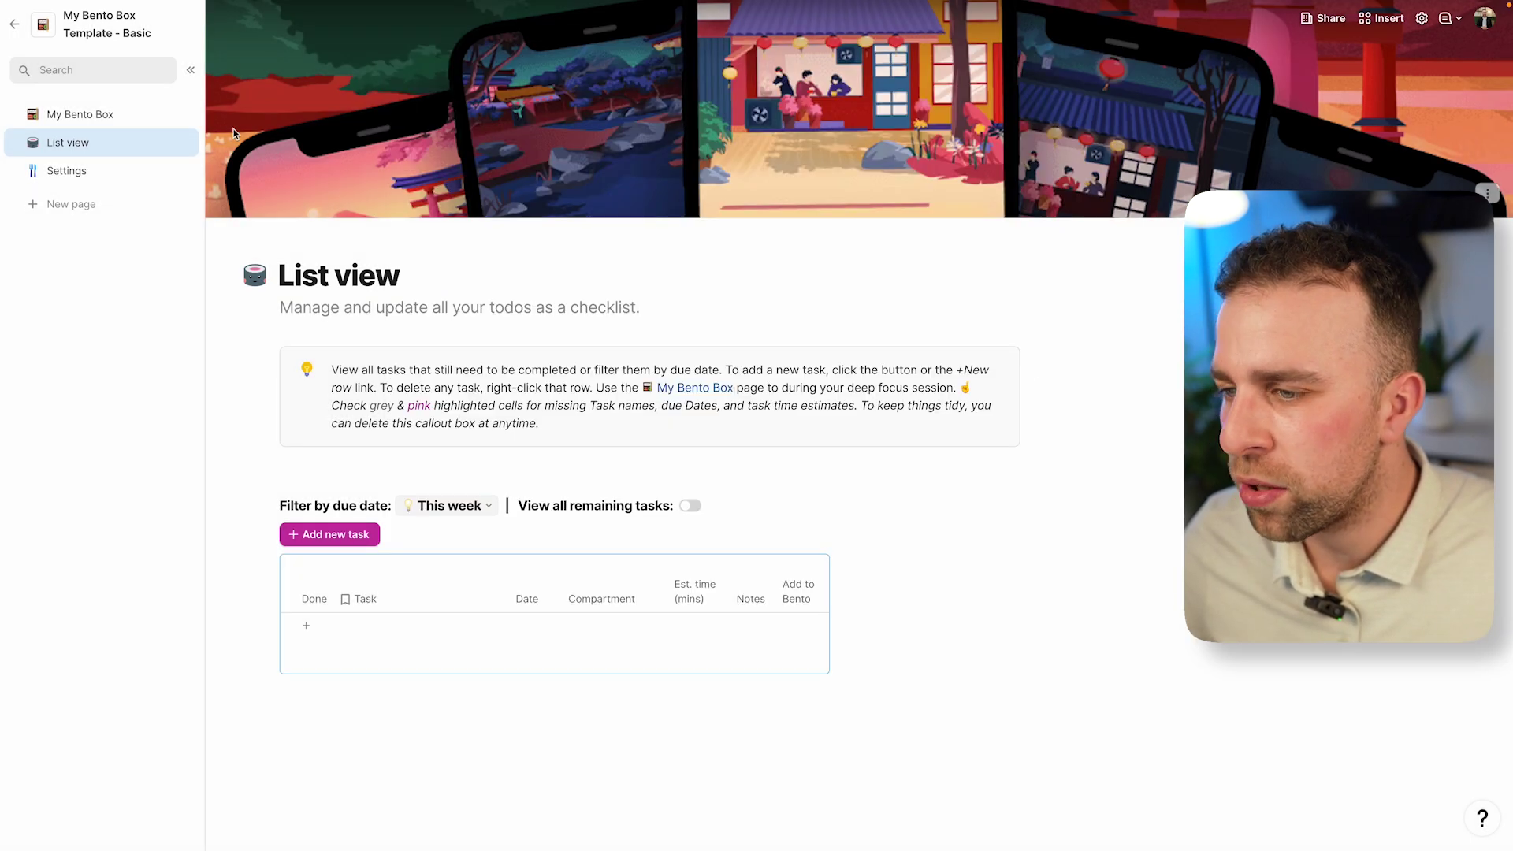
pyautogui.click(121, 117)
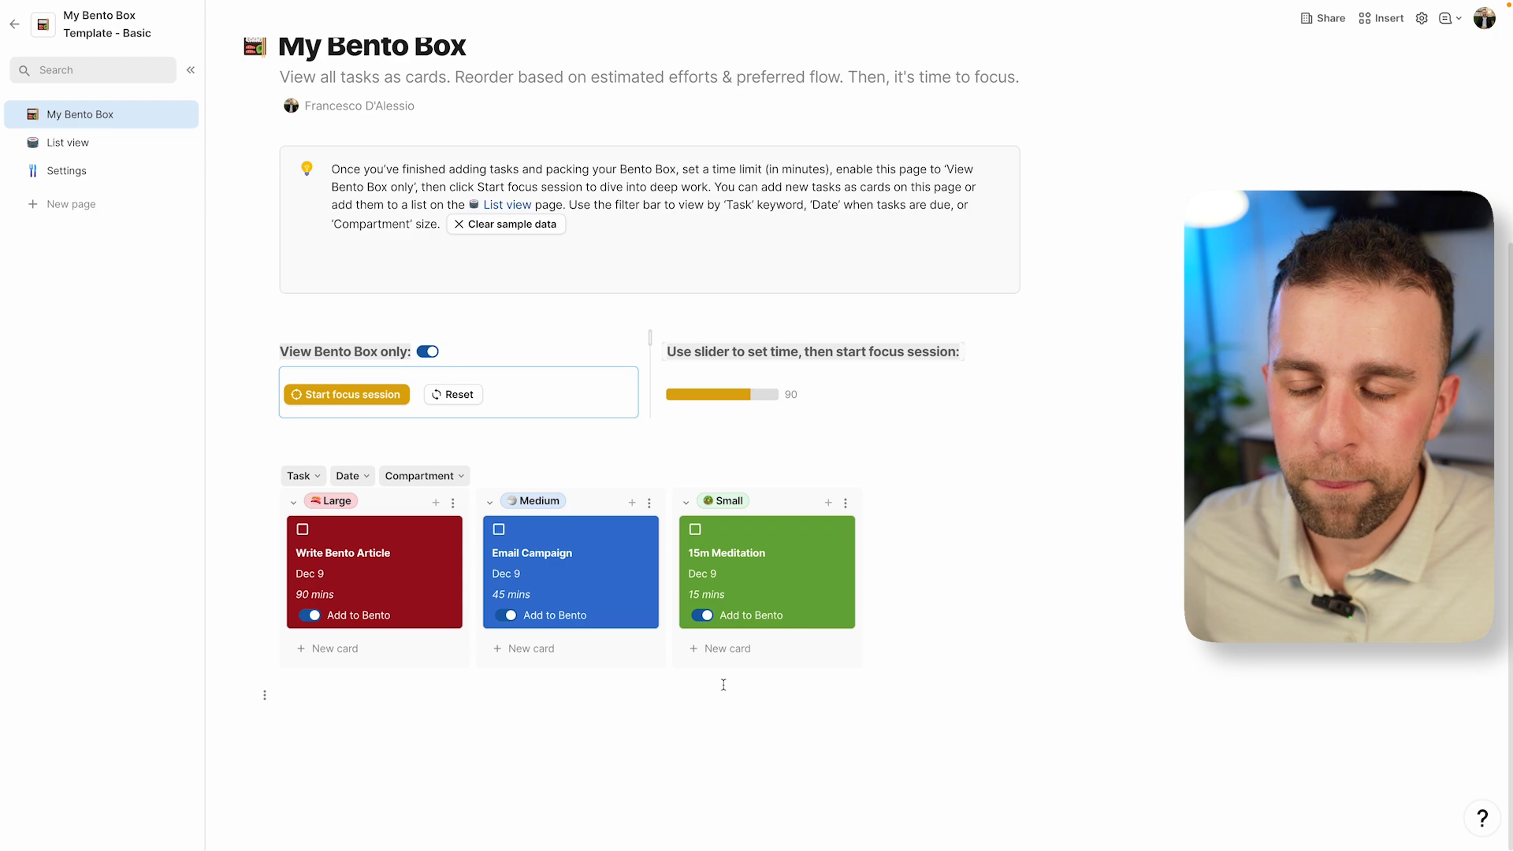
# Step: Start a new task due Dec 12 in the Medium compartment
pyautogui.click(71, 143)
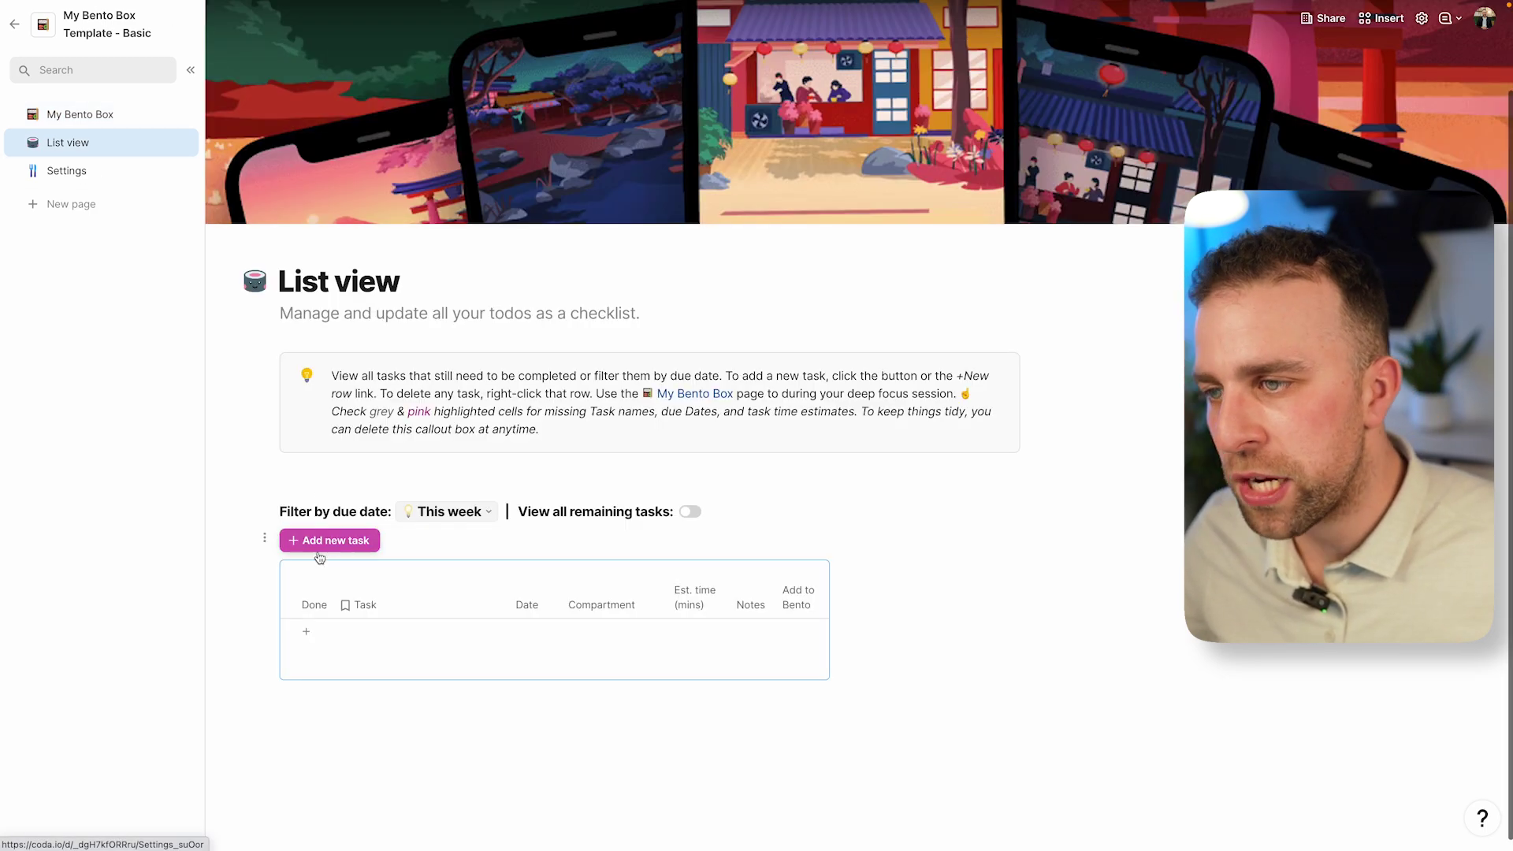
pyautogui.click(345, 542)
pyautogui.click(573, 227)
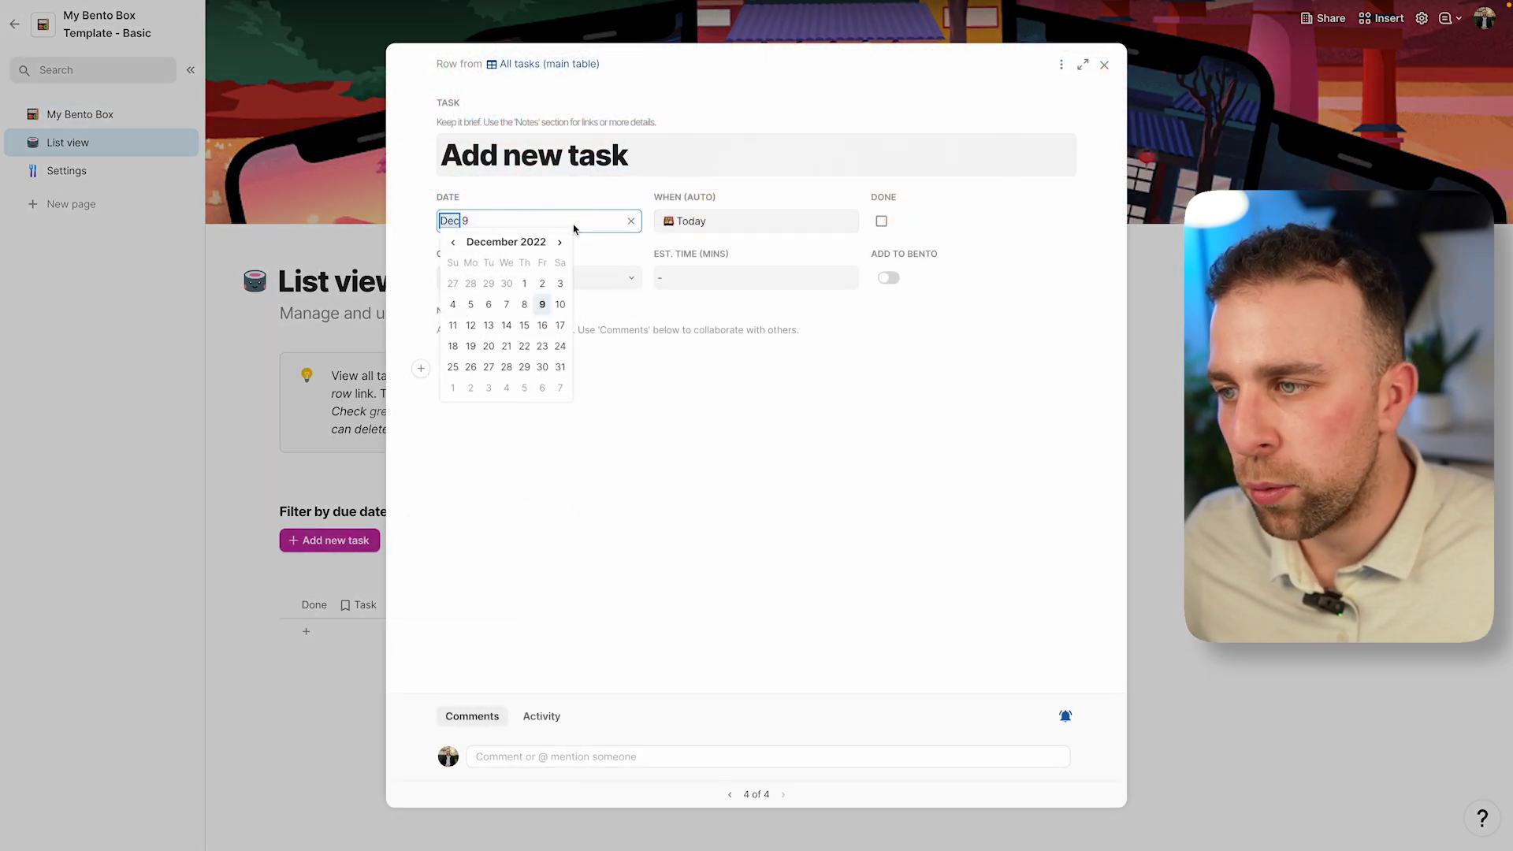
pyautogui.click(471, 326)
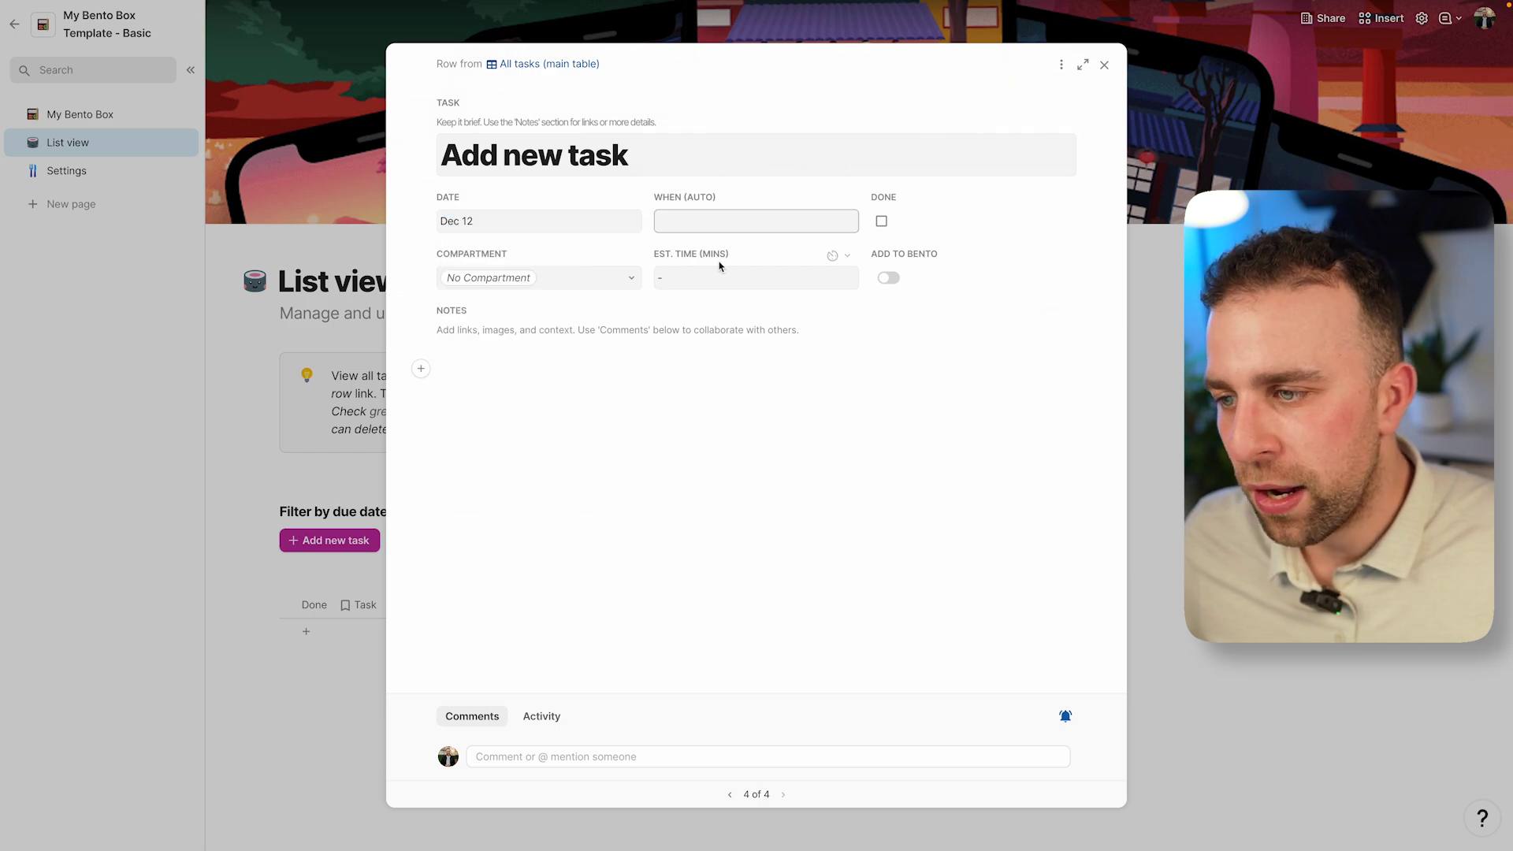
pyautogui.click(622, 279)
pyautogui.click(534, 379)
# Step: Give it a 45-minute estimate and title it 'Write Newsletter'
pyautogui.press('Tab')
pyautogui.write('0')
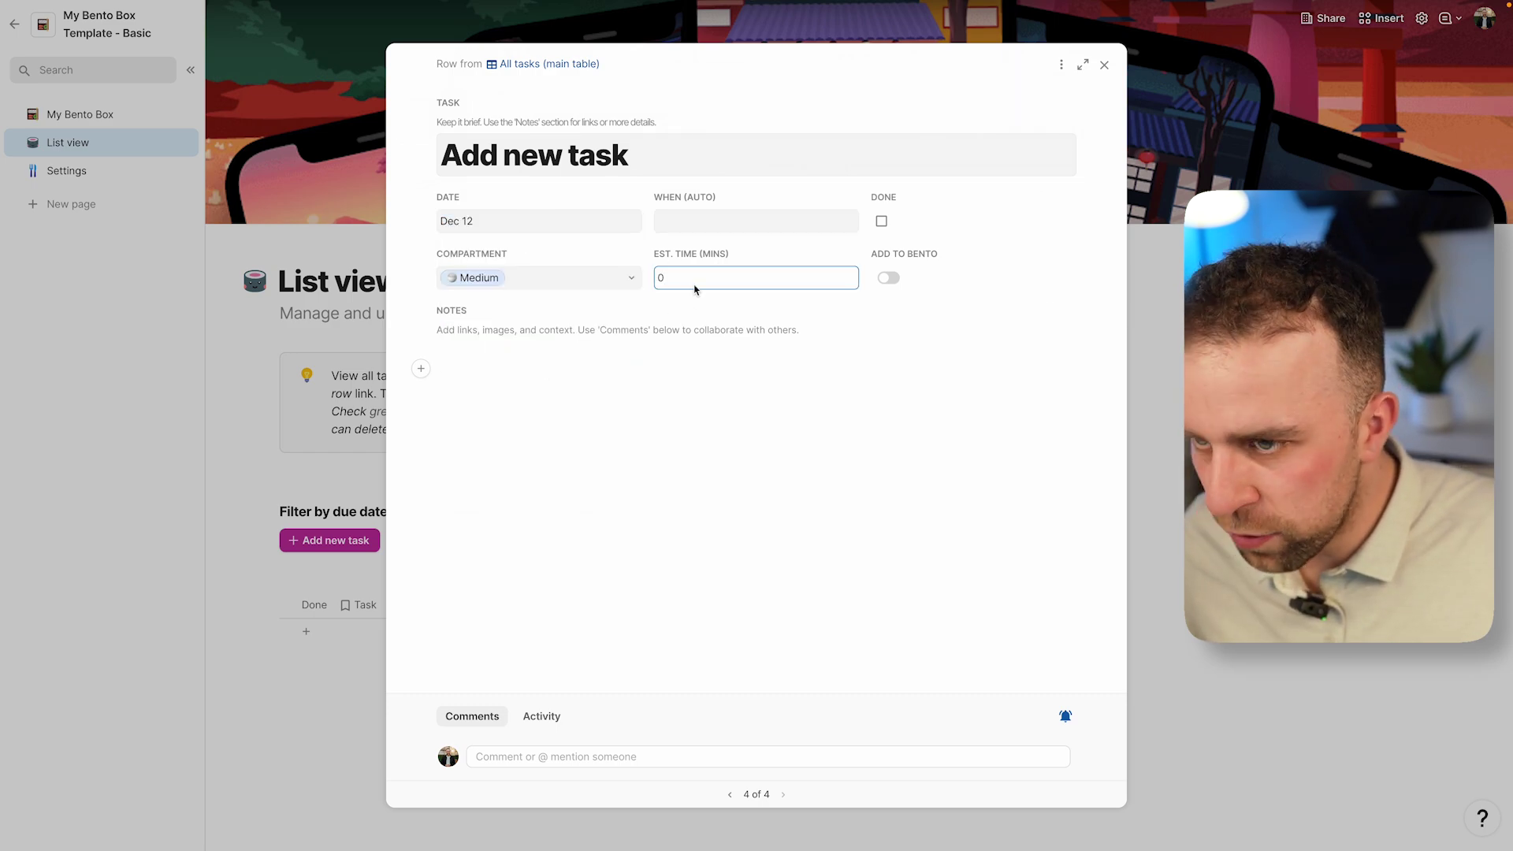
pyautogui.write('45')
pyautogui.press('Tab')
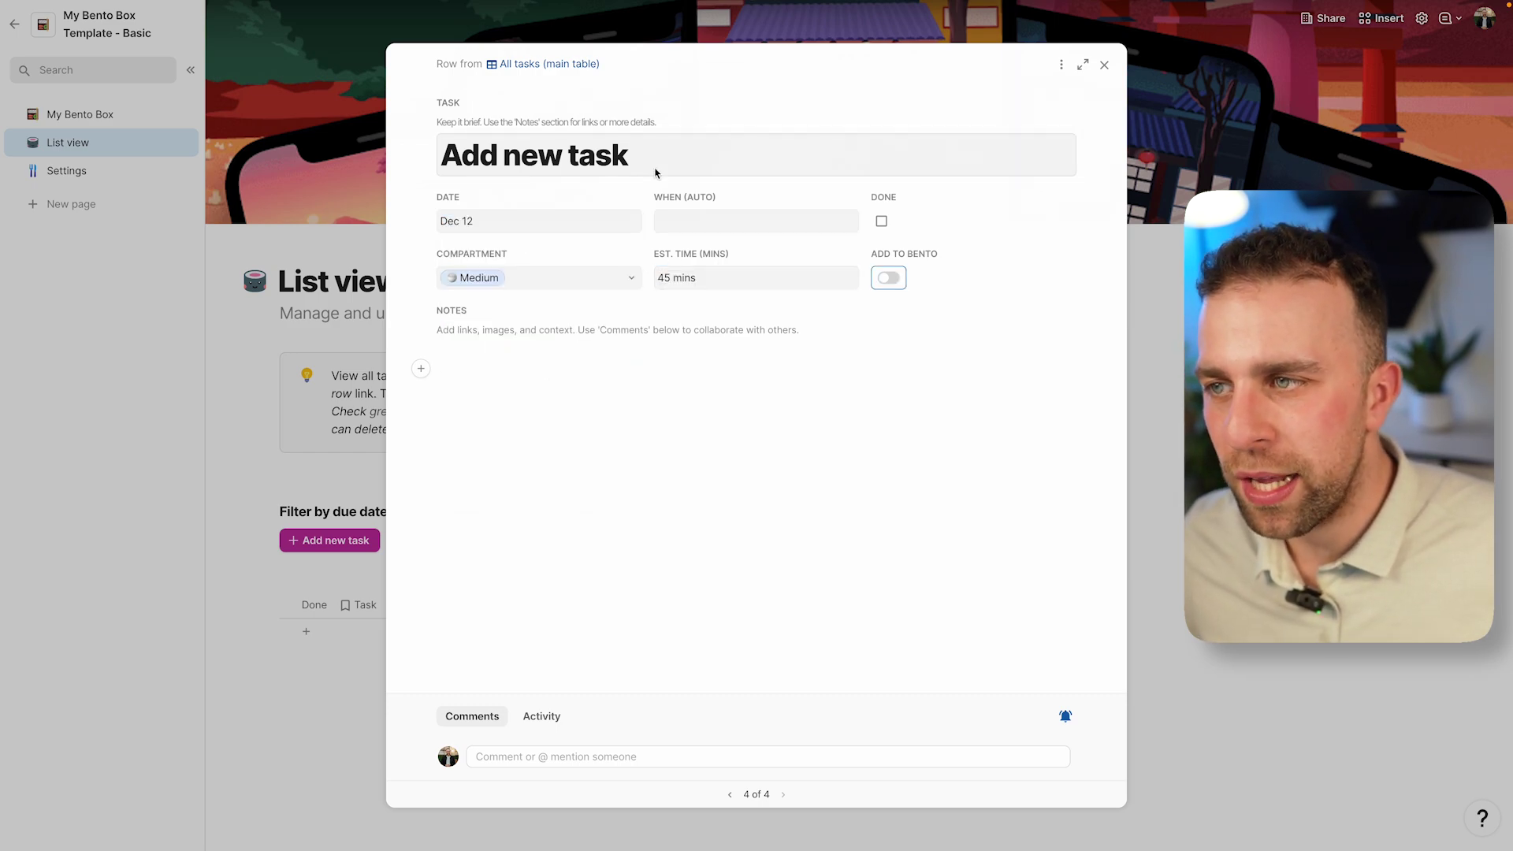
pyautogui.tripleClick(655, 170)
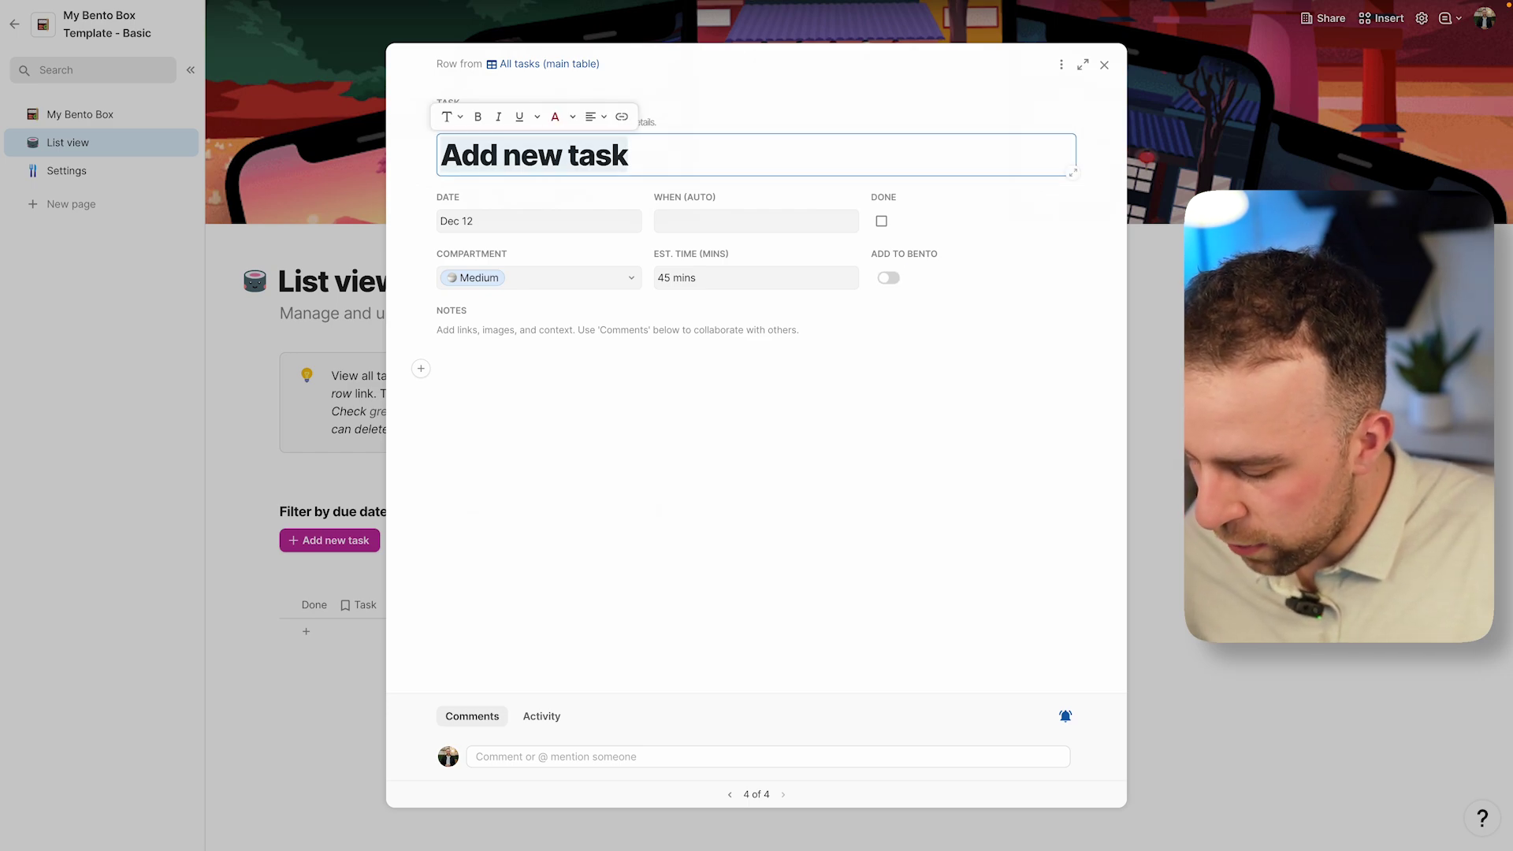
pyautogui.write('Write Ne')
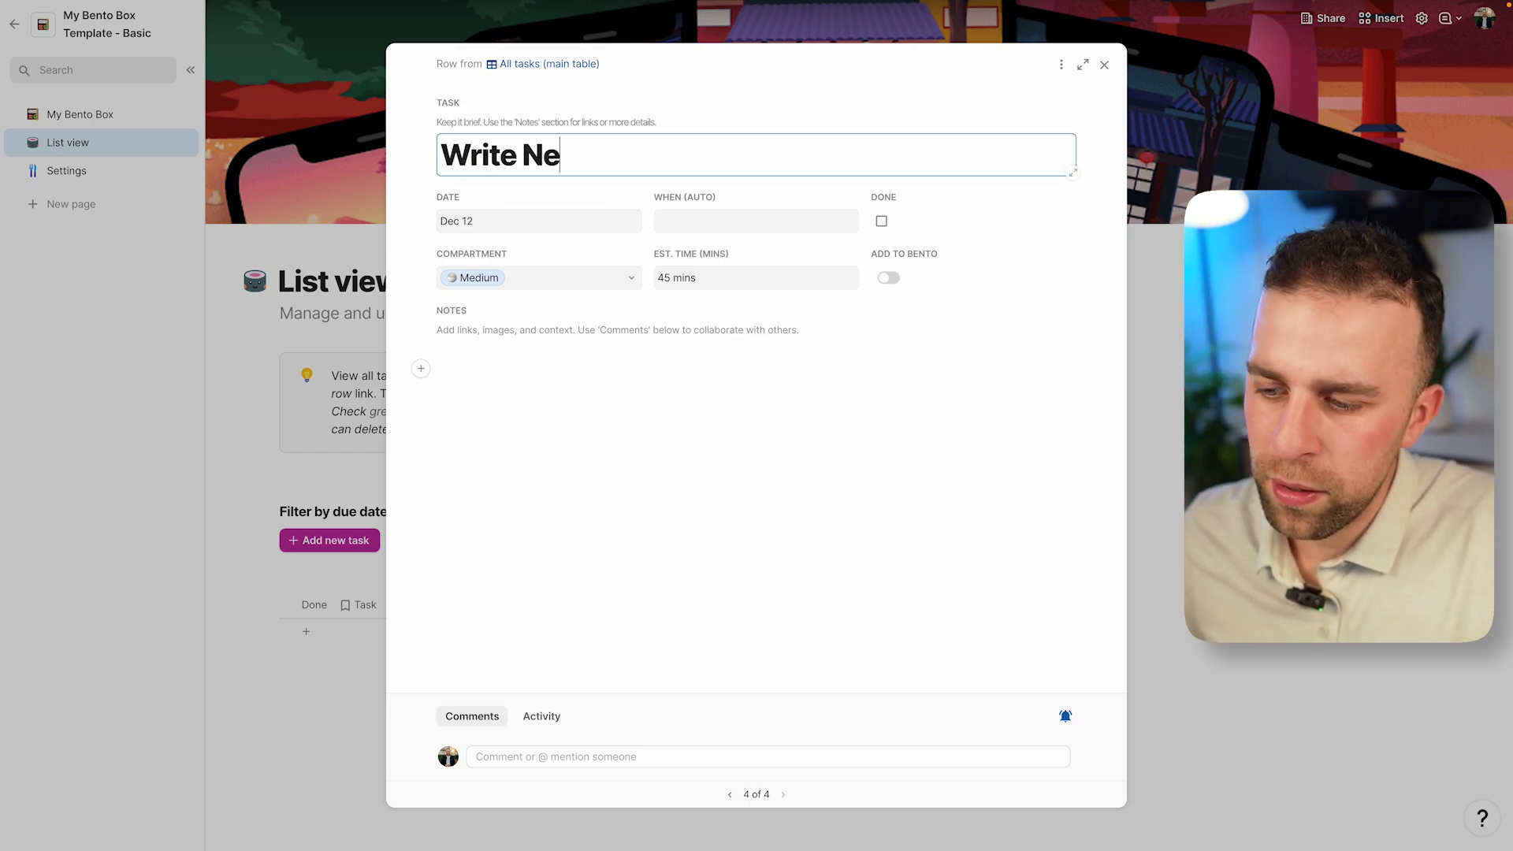
pyautogui.write('wsletter')
pyautogui.press('Escape')
# Step: Filter the List view to tasks due Next week and open Write Newsletter's notes page
pyautogui.scroll(-1, 558, 524)
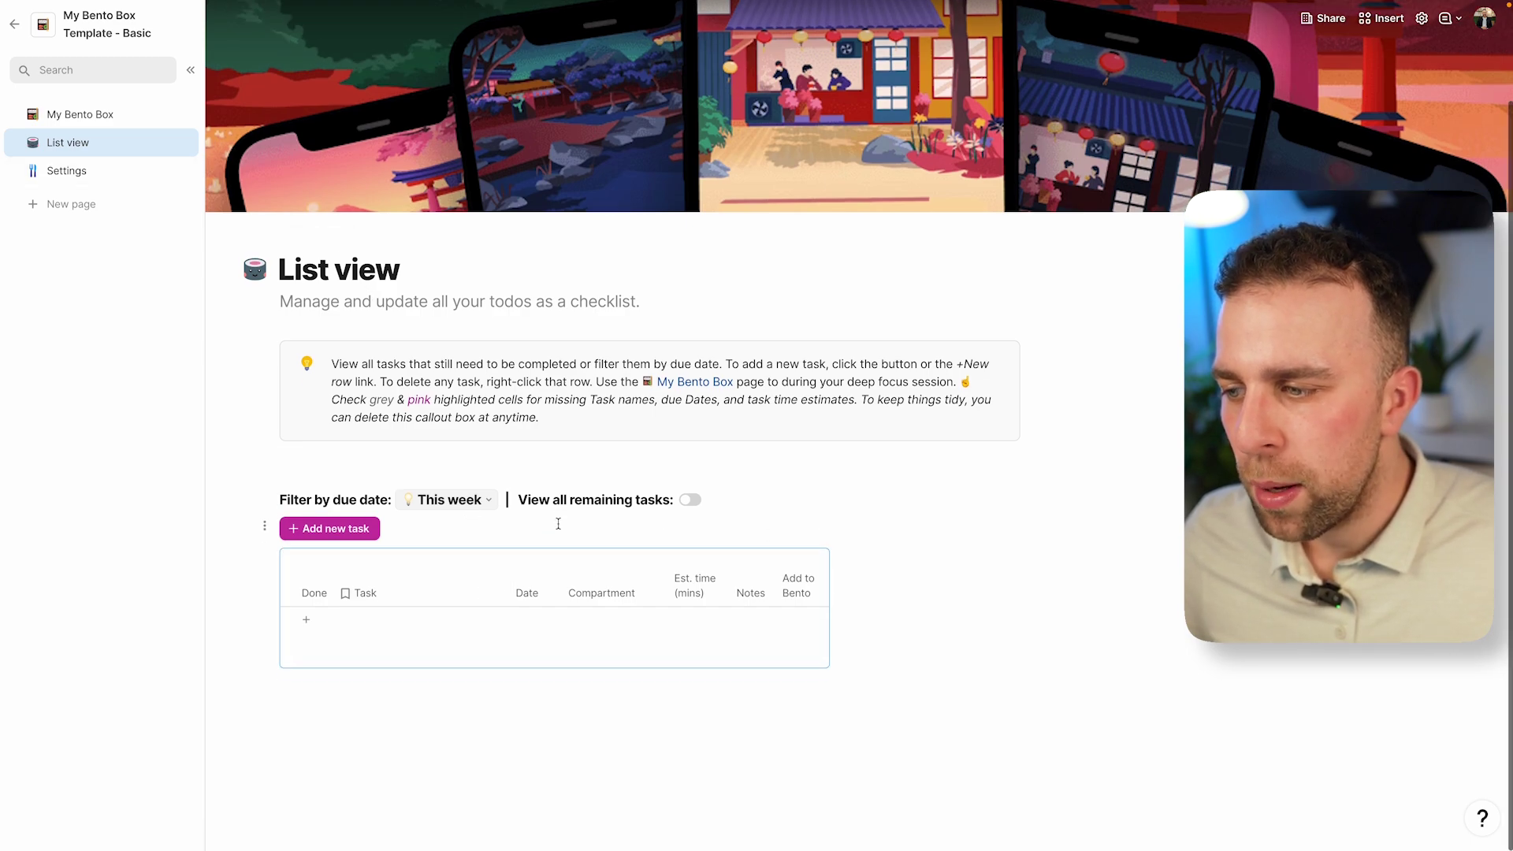
pyautogui.click(478, 498)
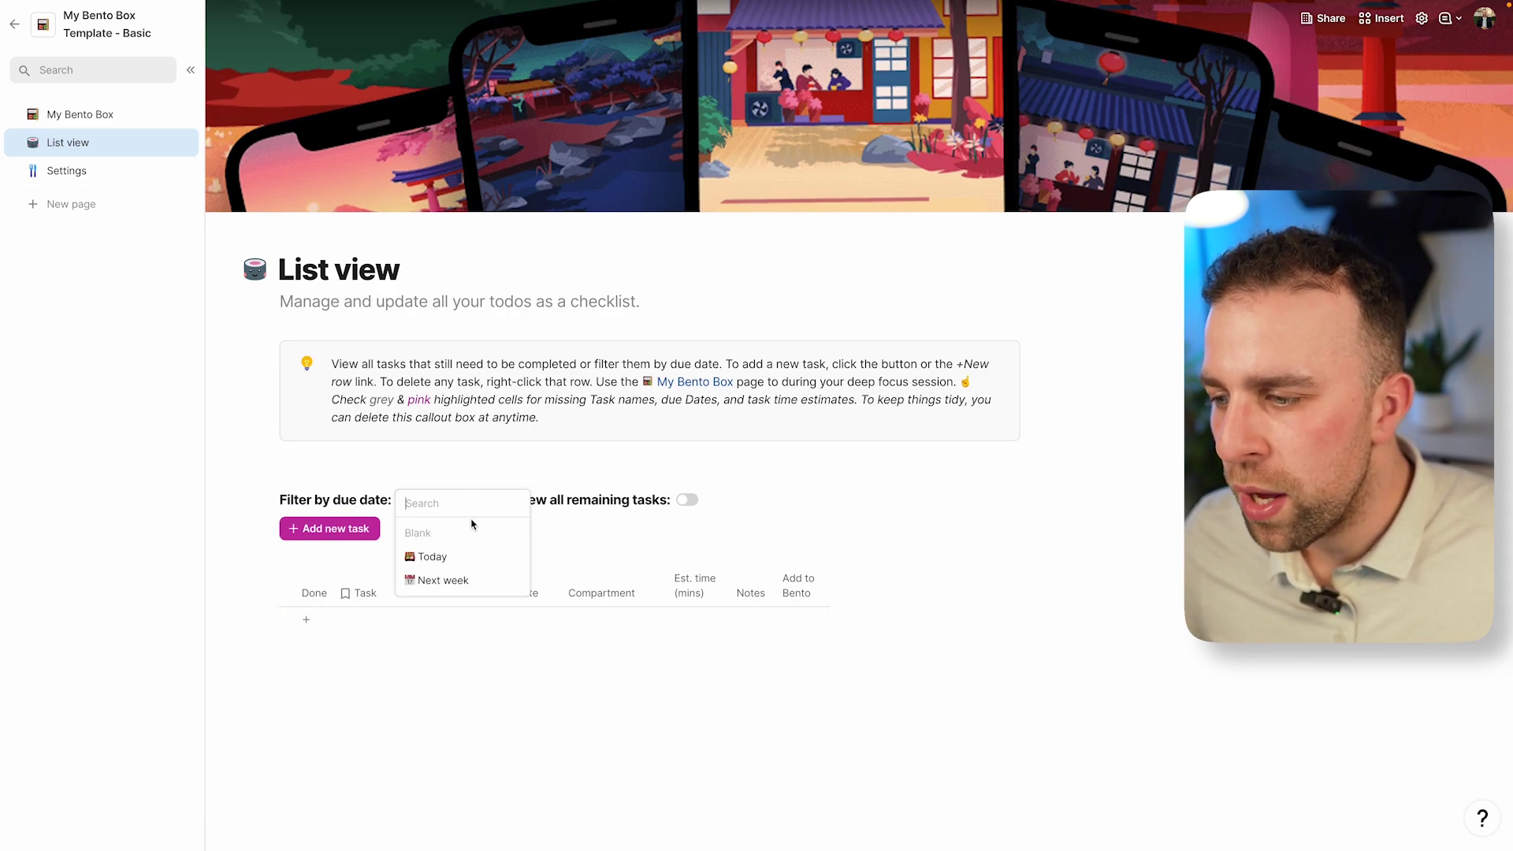
pyautogui.click(468, 580)
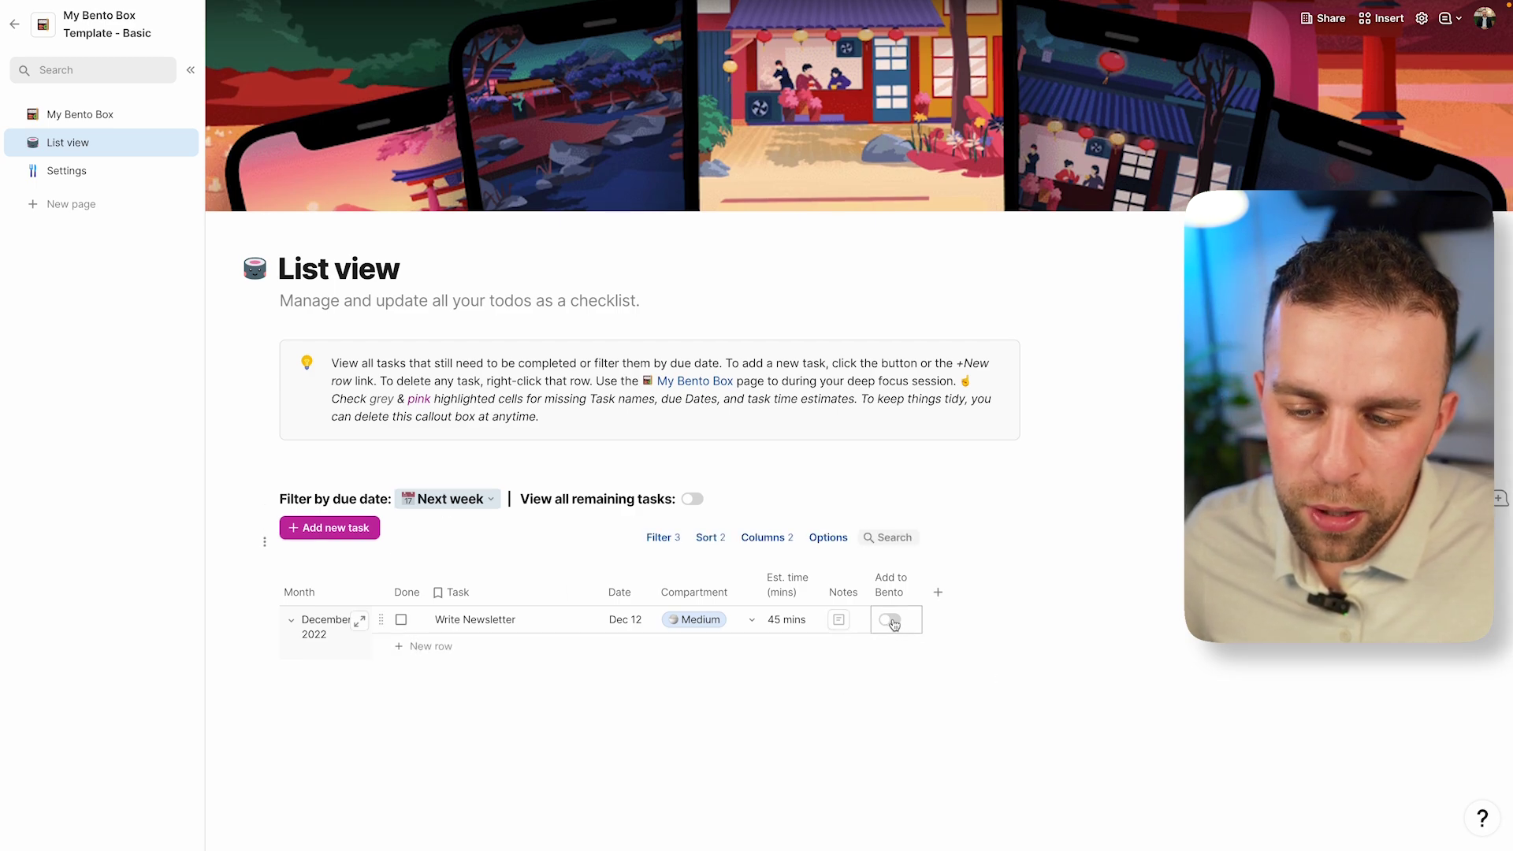
pyautogui.click(842, 621)
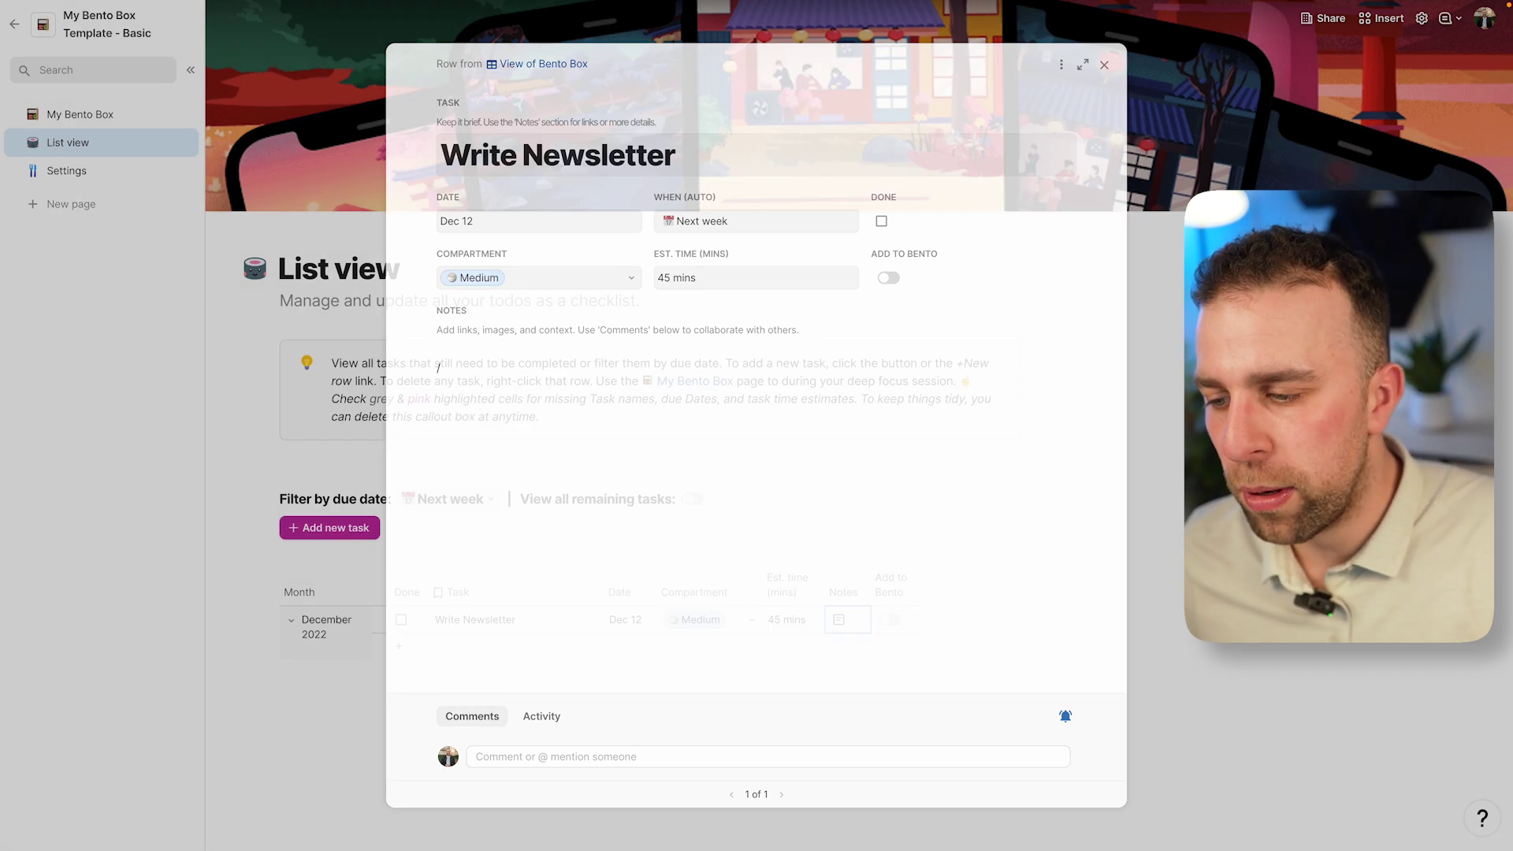
# Step: Try a / command in the notes, close the Write Newsletter details, and focus the table search
pyautogui.write('/')
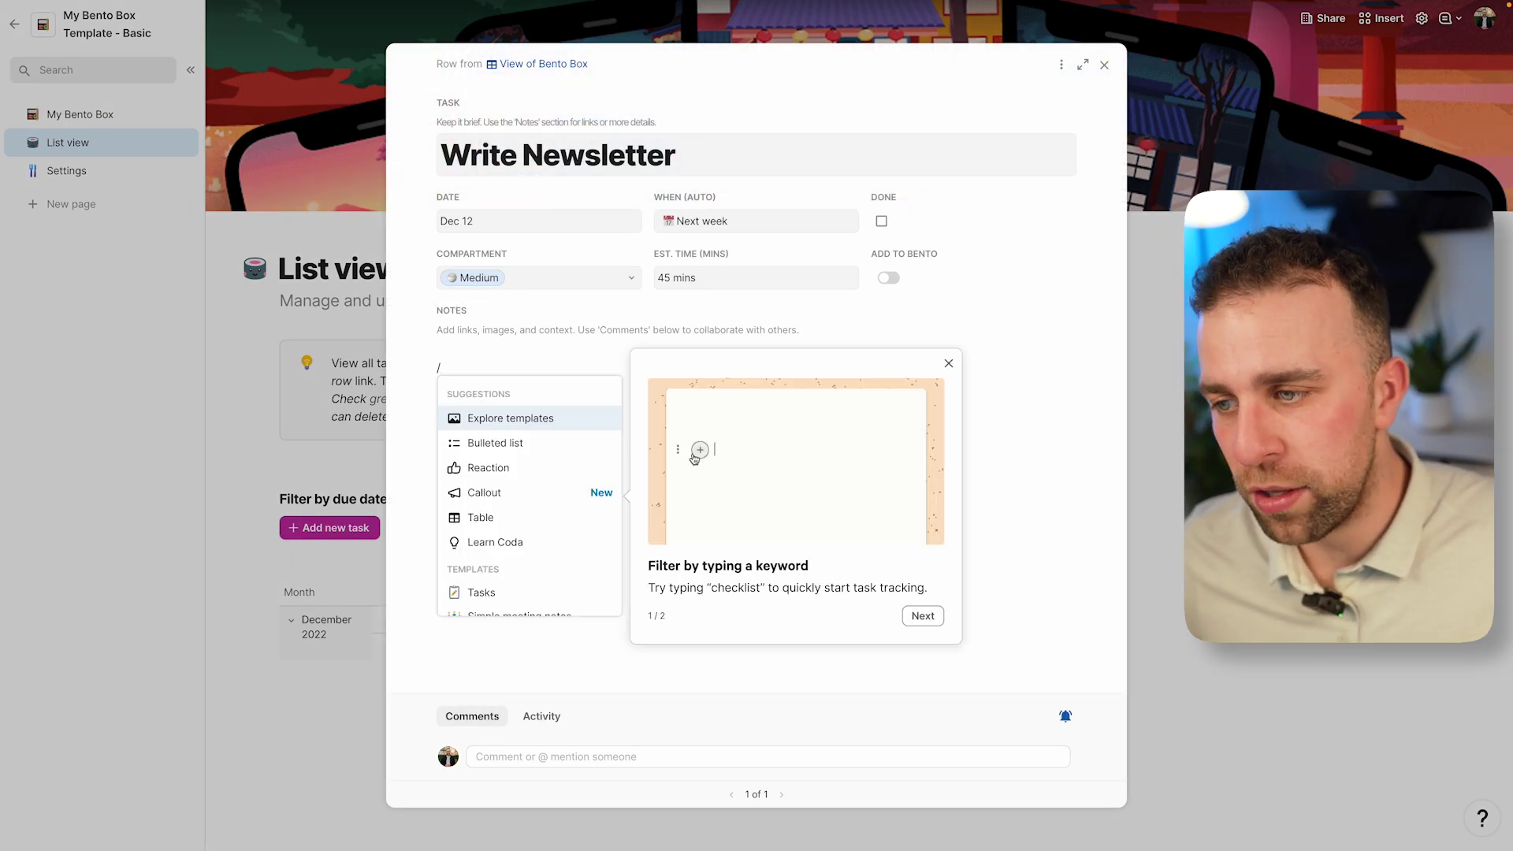
pyautogui.click(949, 363)
pyautogui.press('Escape')
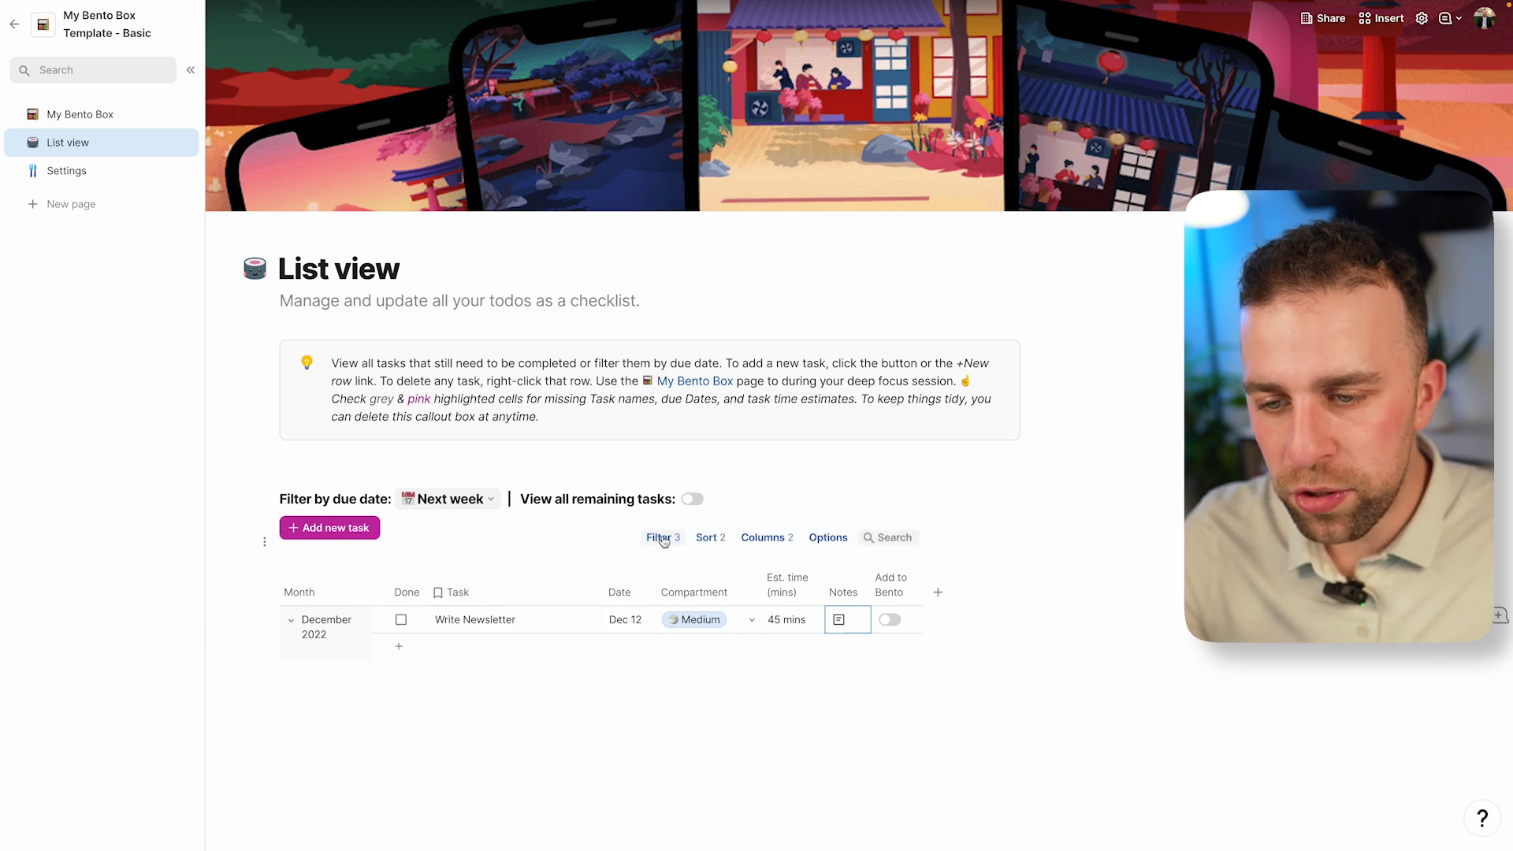
pyautogui.click(893, 537)
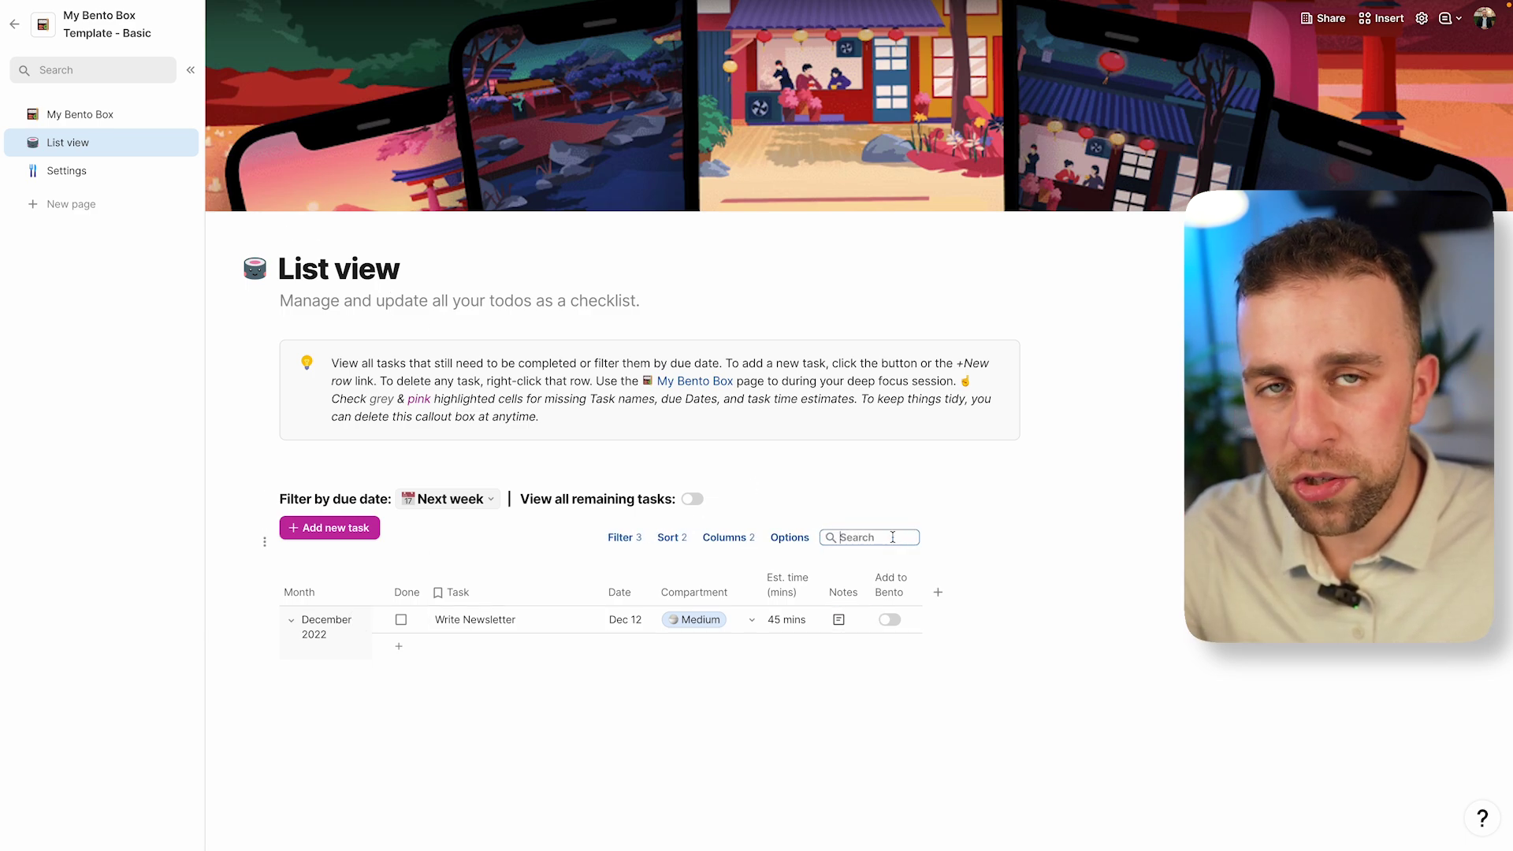
# Step: Inspect the Write Bento Article row in the Settings All tasks table, then return to My Bento Box
pyautogui.click(107, 168)
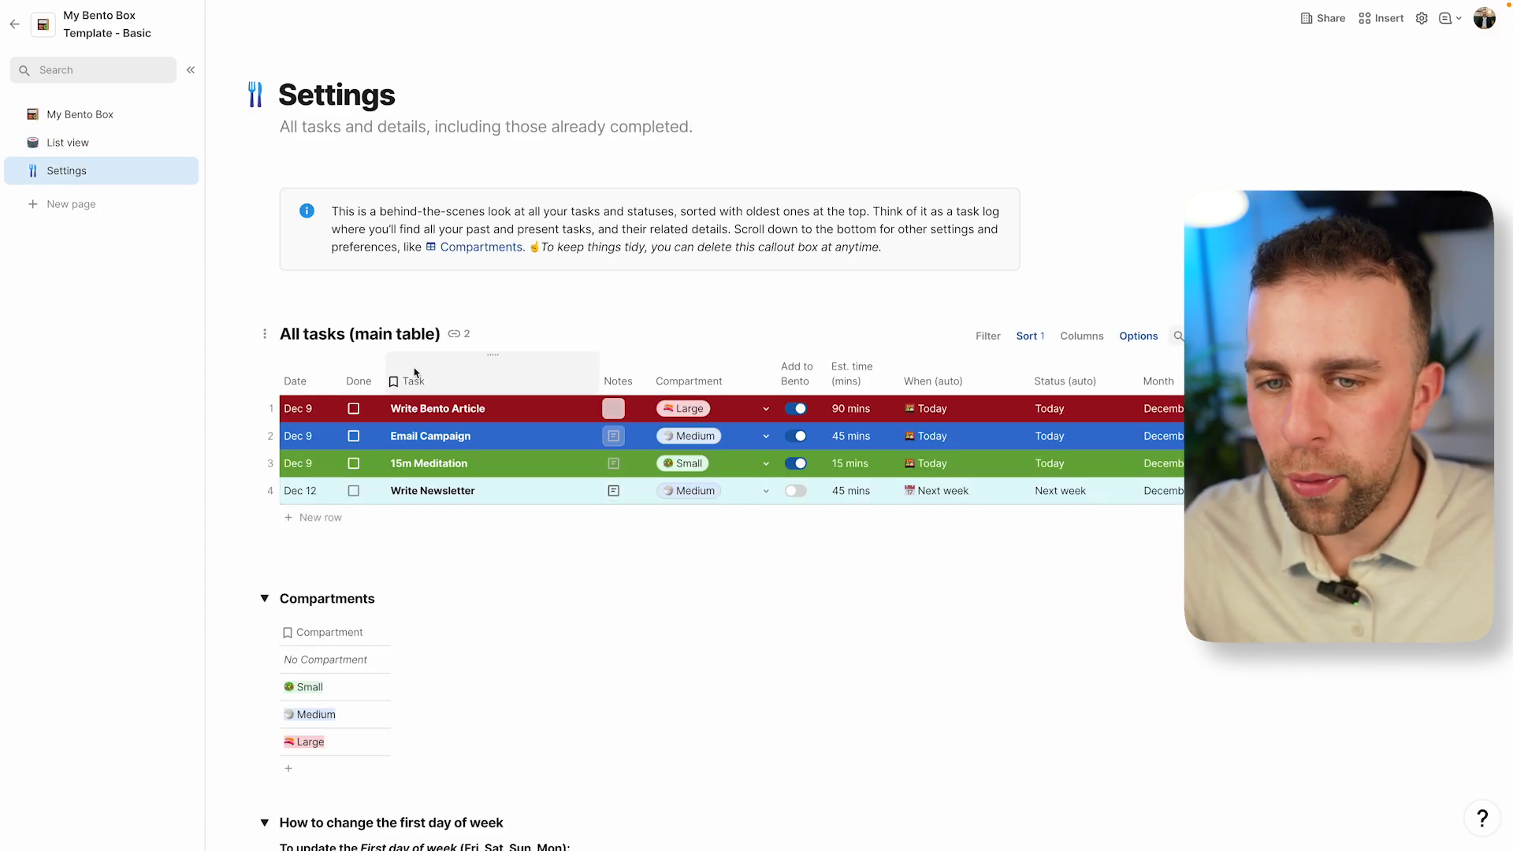
pyautogui.click(487, 413)
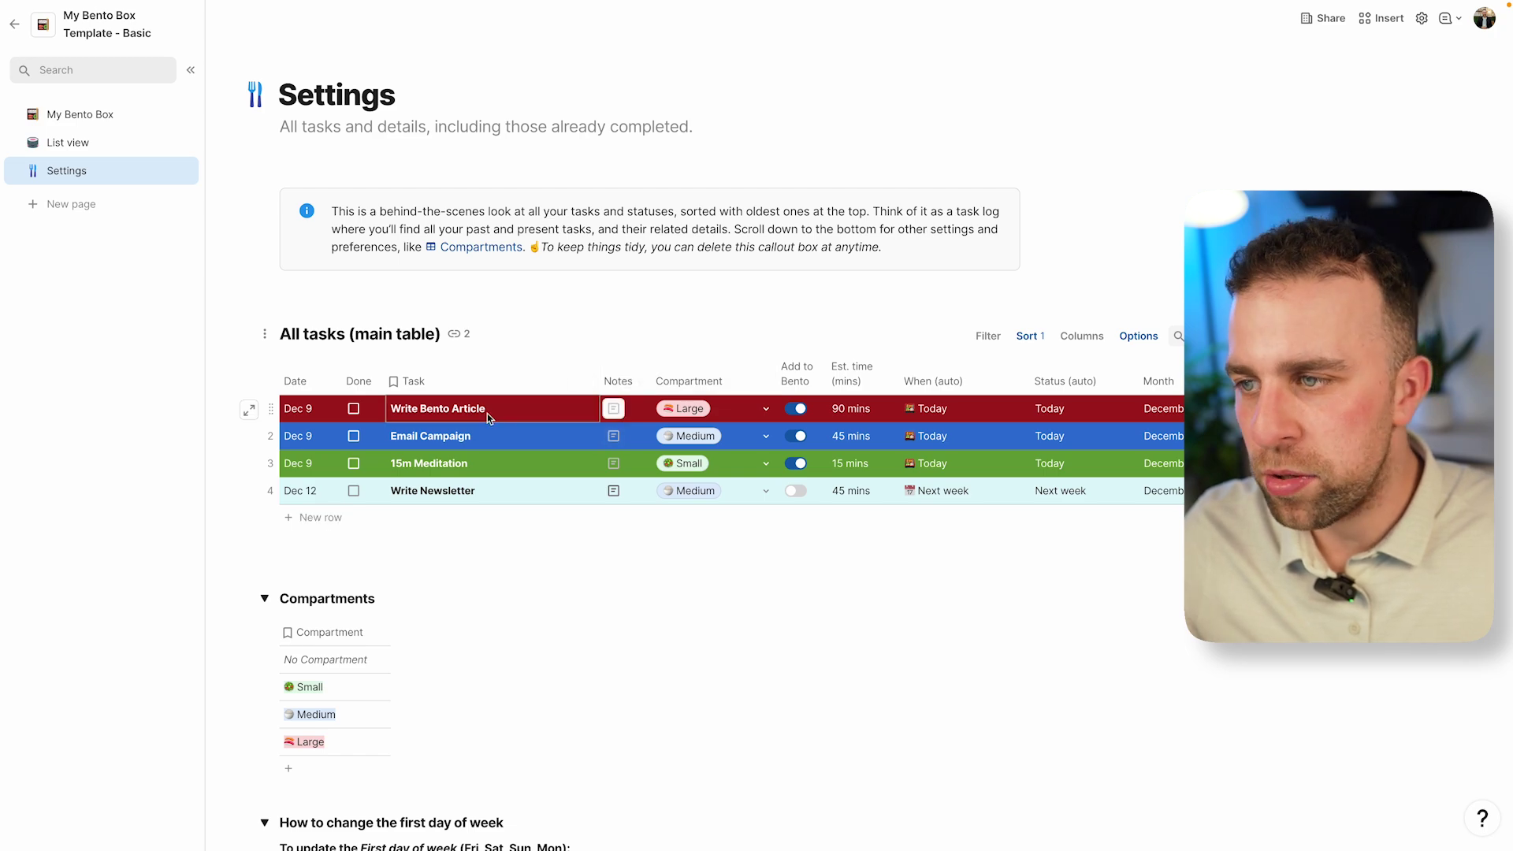
pyautogui.click(76, 117)
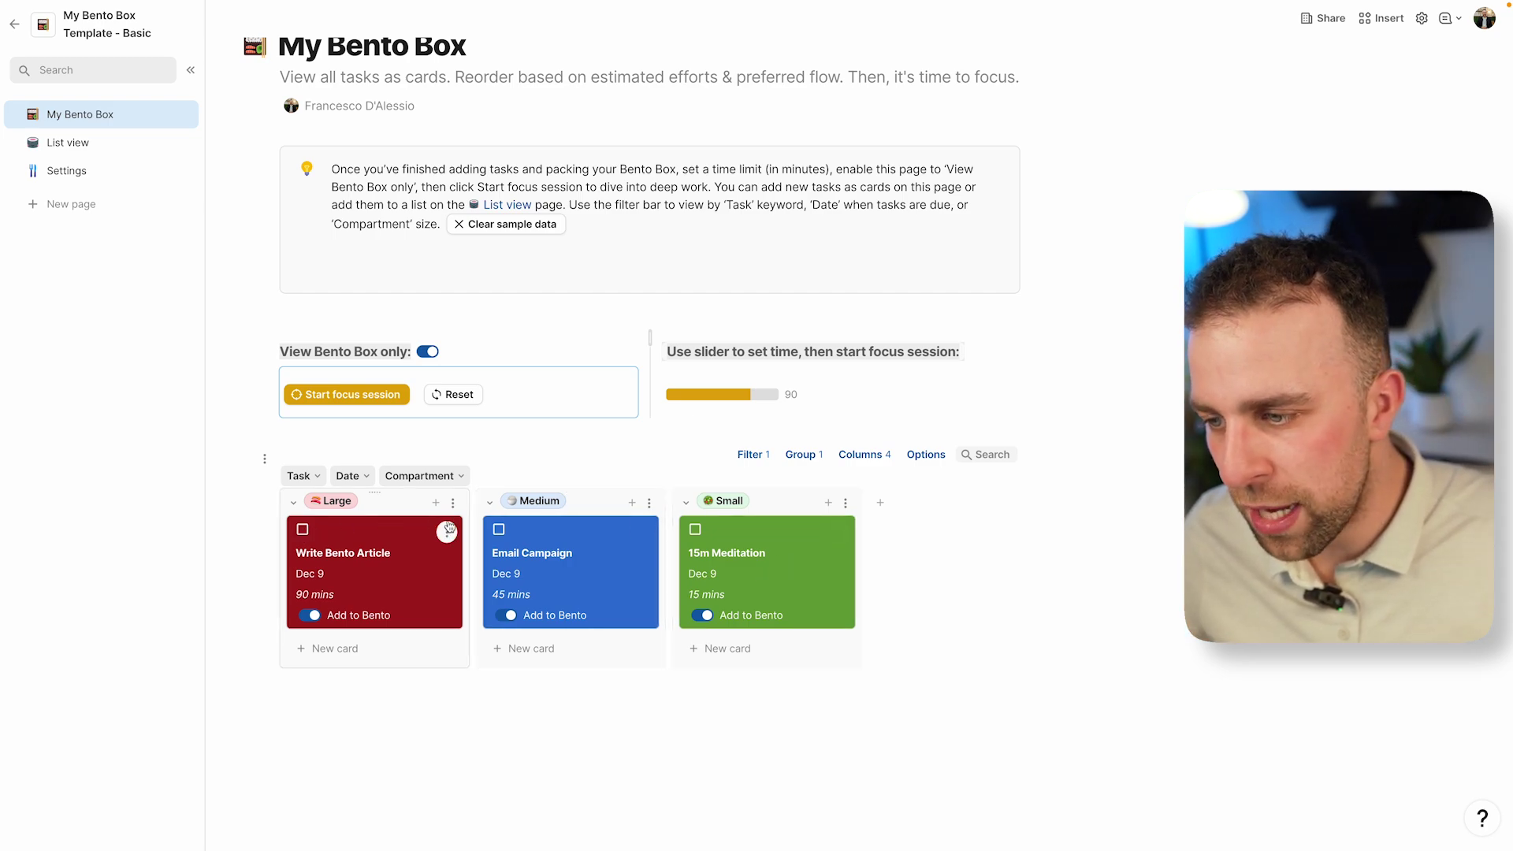
# Step: Tick the Email Campaign card in the Medium column as done, greying it out of the Bento
pyautogui.click(499, 529)
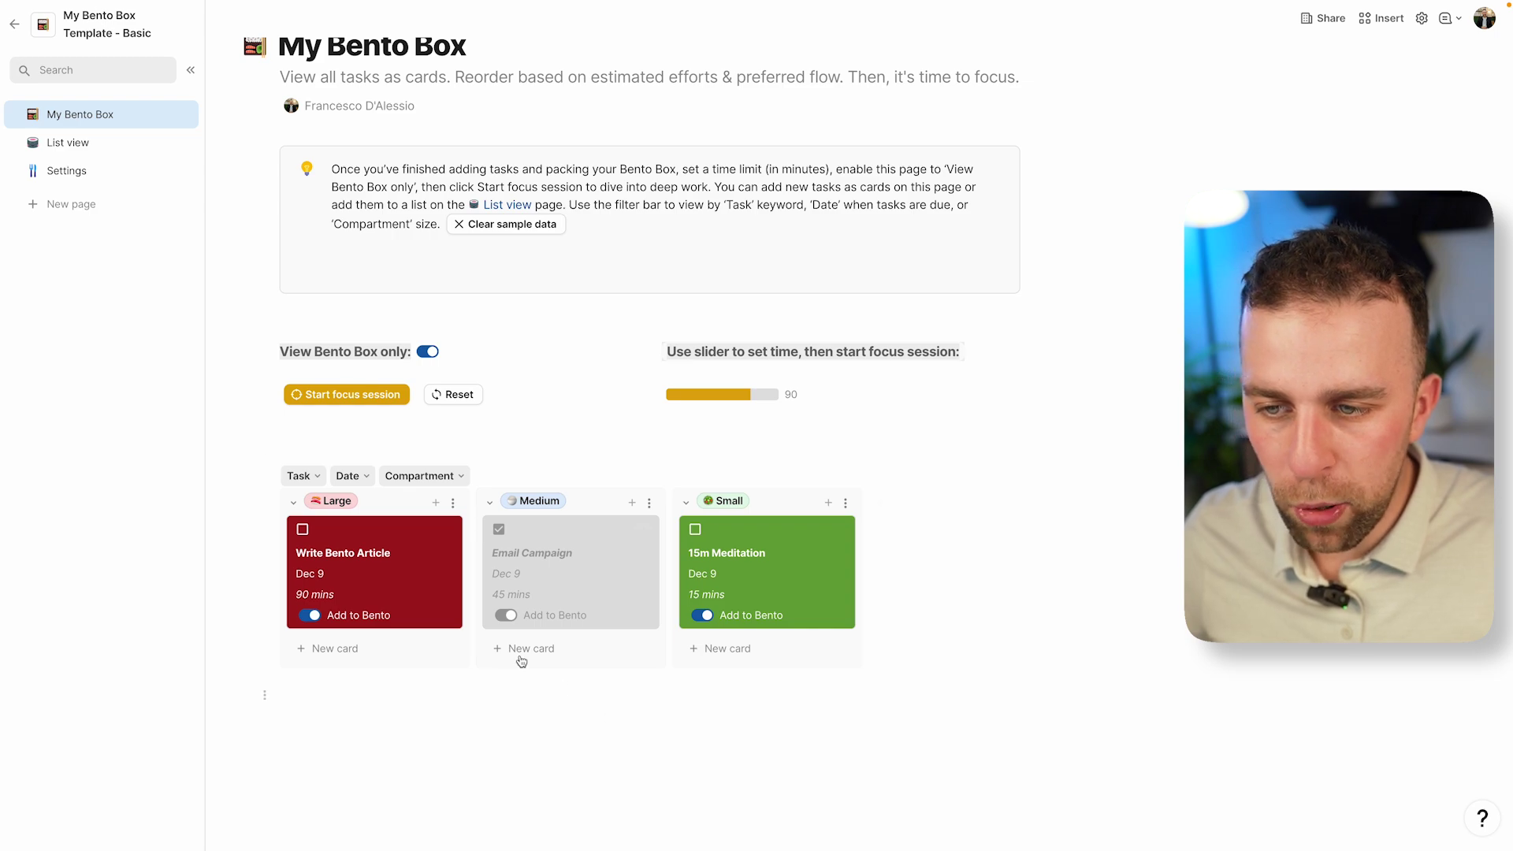